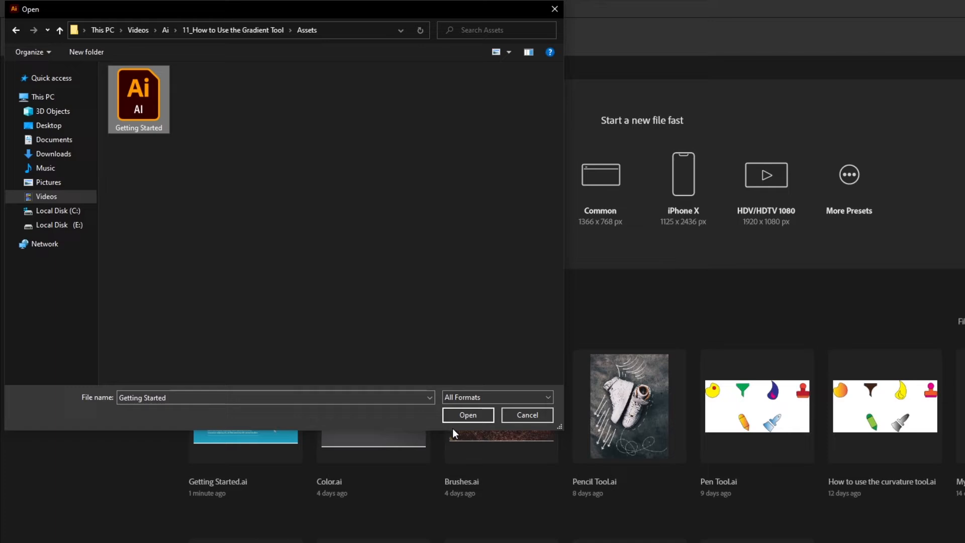
Open the Getting Started Illustrator file from the Assets folder.
{"action": "left_click", "coordinate": [468, 414]}
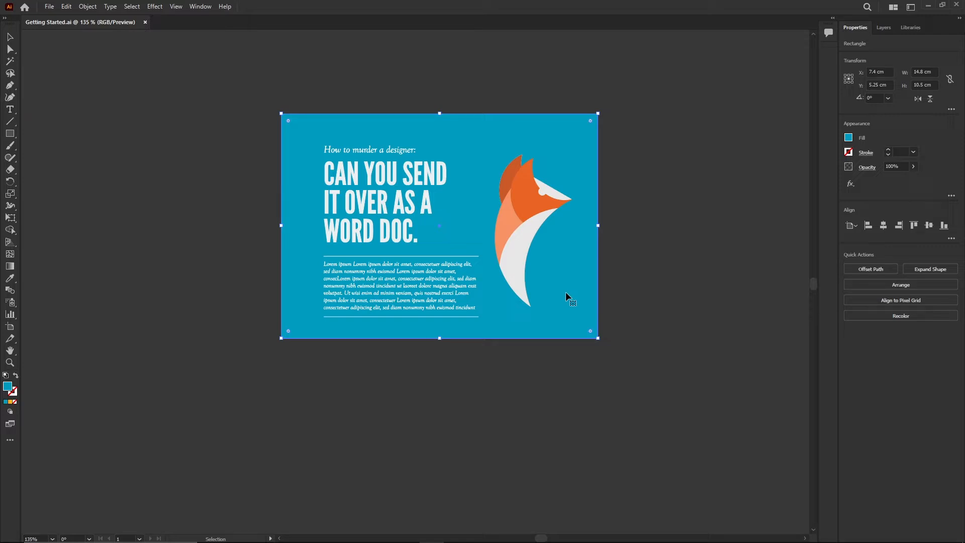
{"action": "scroll", "coordinate": [472, 240], "scroll_direction": "up", "scroll_amount": 3}
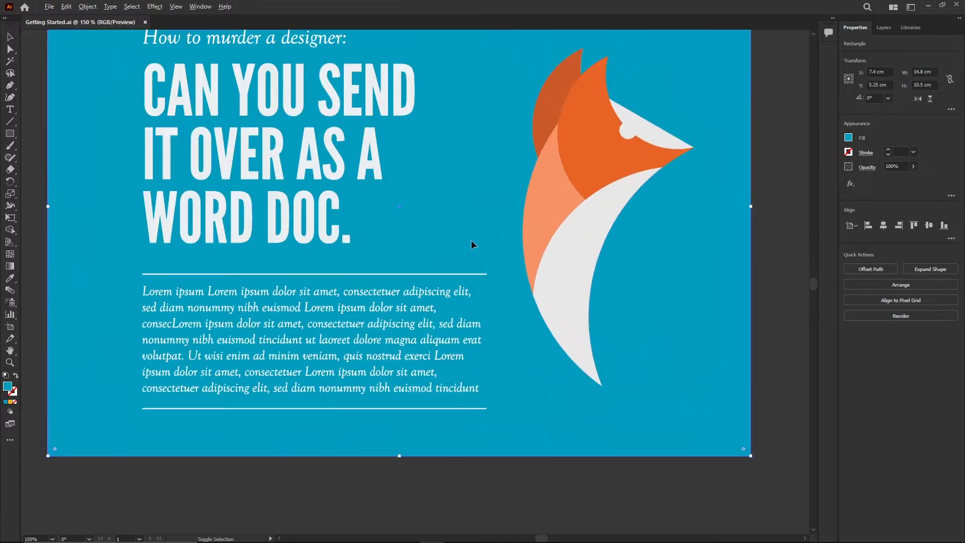
{"action": "left_click_drag", "start_coordinate": [472, 241], "coordinate": [451, 246]}
{"action": "scroll", "coordinate": [543, 306], "scroll_direction": "down", "scroll_amount": 1}
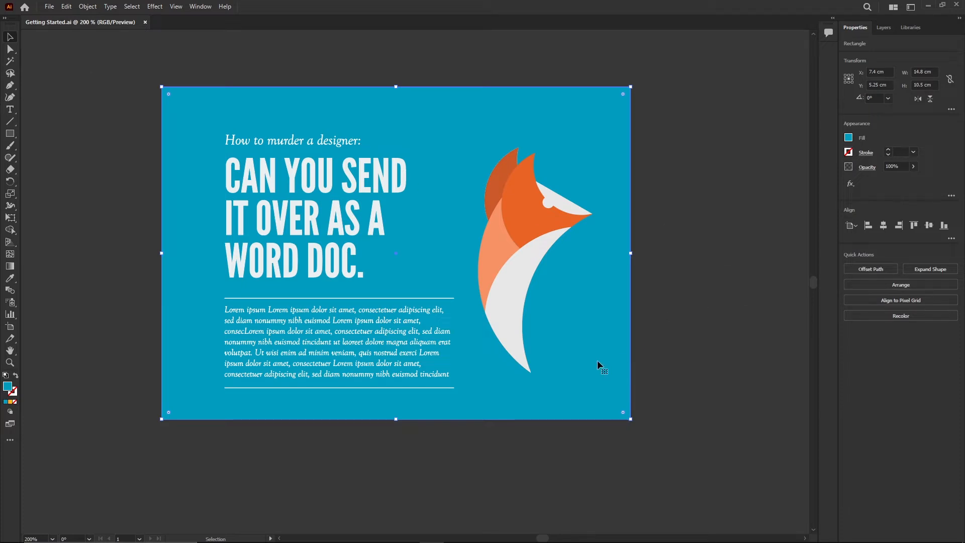
Fill the blue background rectangle with the white-to-black linear gradient swatch.
{"action": "left_click", "coordinate": [841, 148]}
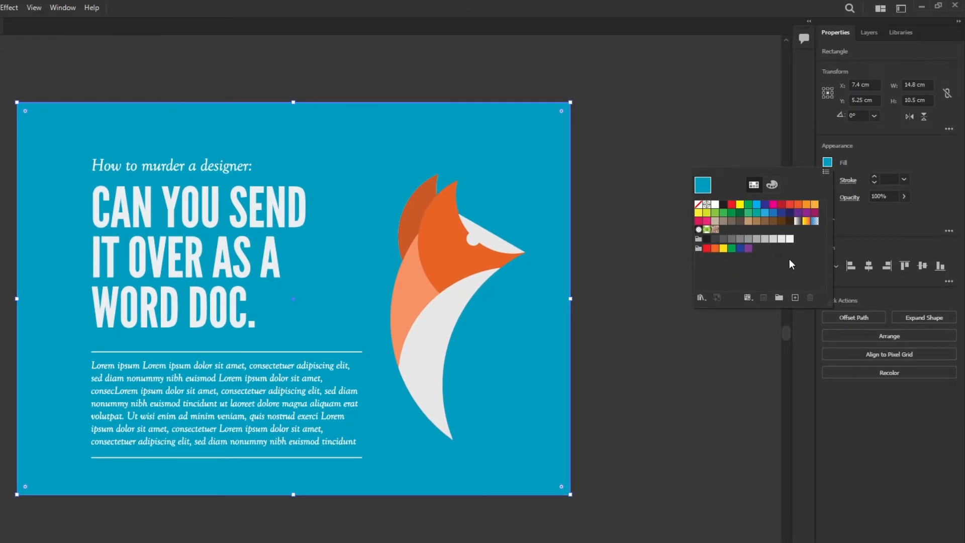
{"action": "left_click", "coordinate": [798, 222]}
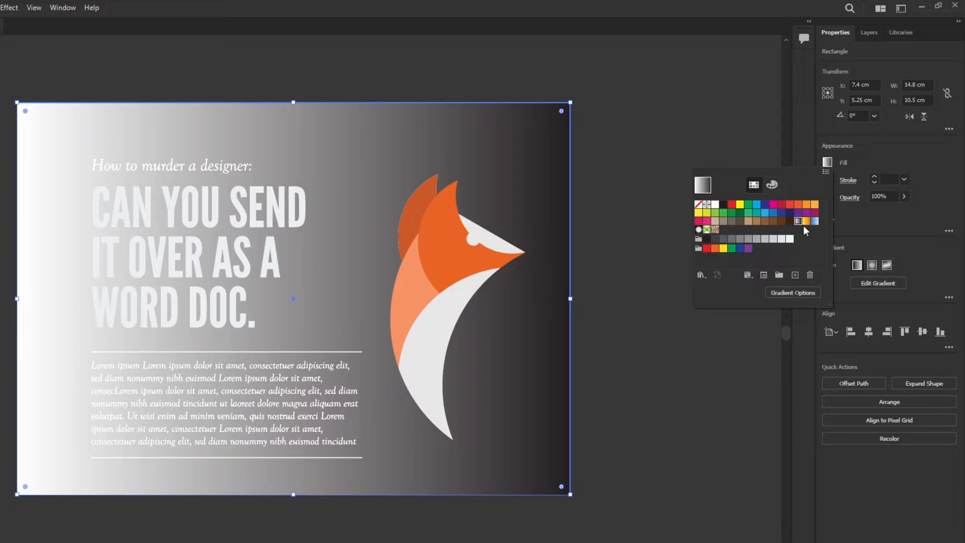
Try the yellow-to-red, blue-to-white, radial and pattern swatches on the background and return to the white-to-black gradient.
{"action": "left_click", "coordinate": [806, 223]}
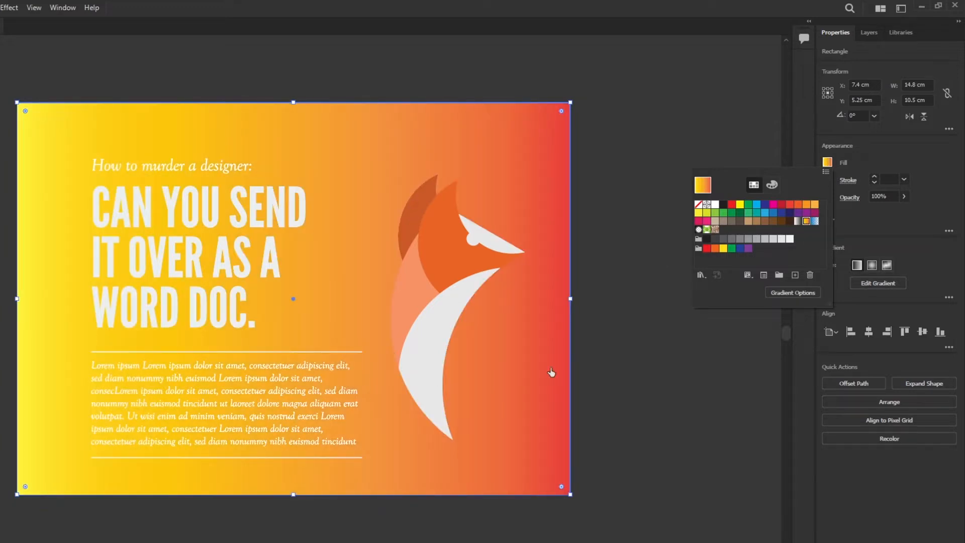
{"action": "left_click", "coordinate": [814, 221]}
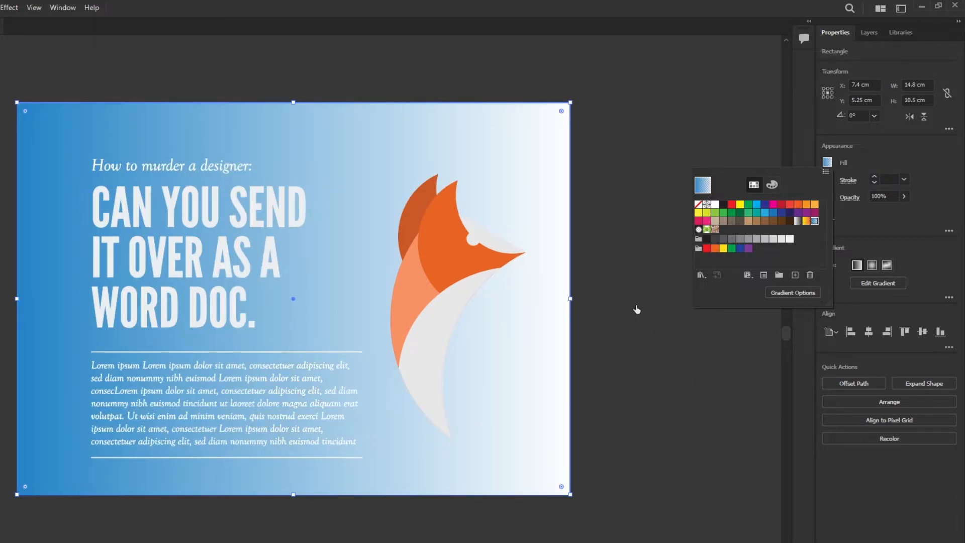
{"action": "left_click", "coordinate": [699, 230]}
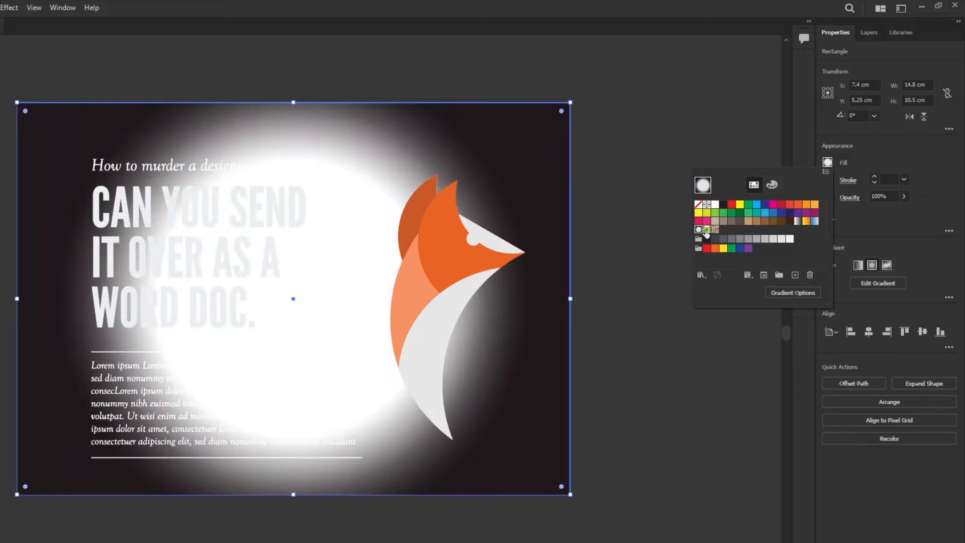
{"action": "left_click", "coordinate": [708, 231]}
{"action": "left_click", "coordinate": [715, 230]}
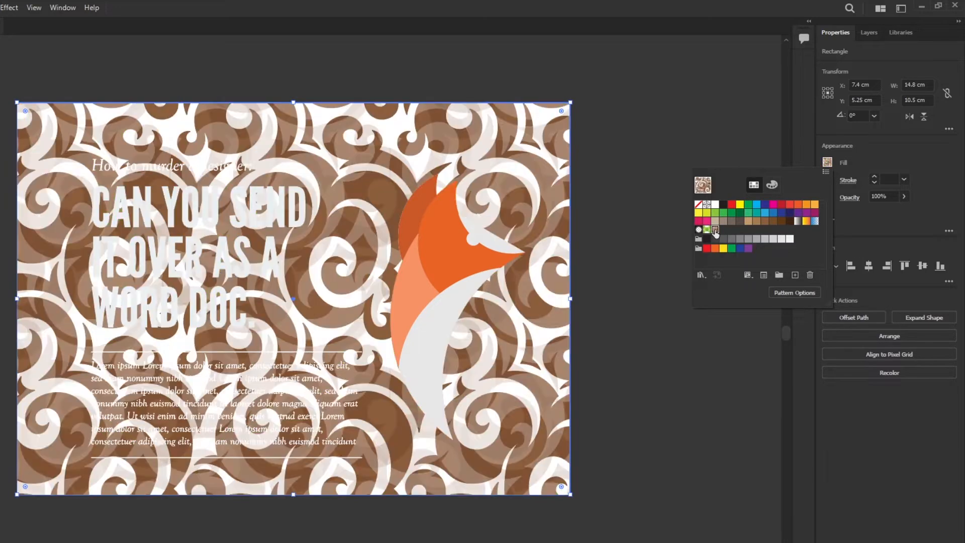
{"action": "left_click", "coordinate": [798, 221]}
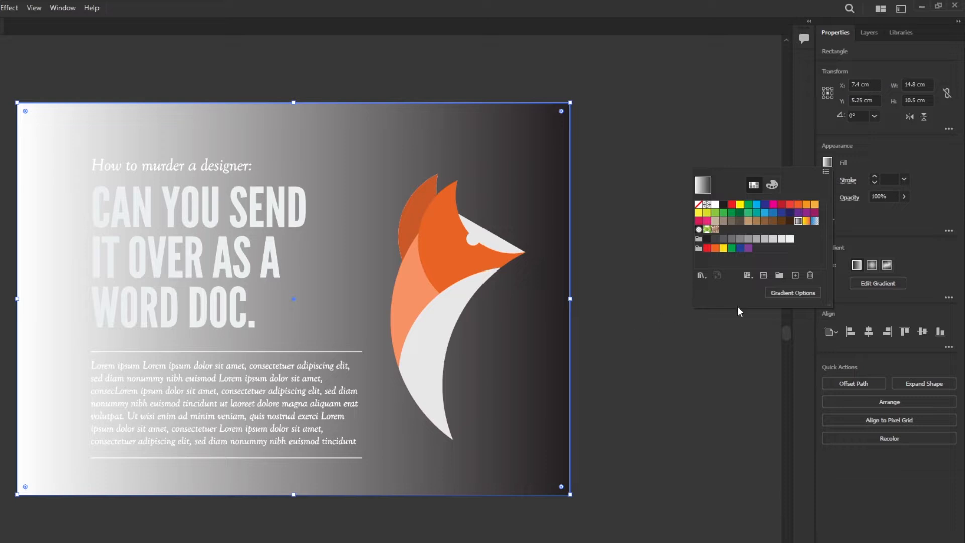
Bring up the background's detailed gradient options, place them beside the artwork and start editing the gradient on the rectangle.
{"action": "left_click", "coordinate": [797, 293]}
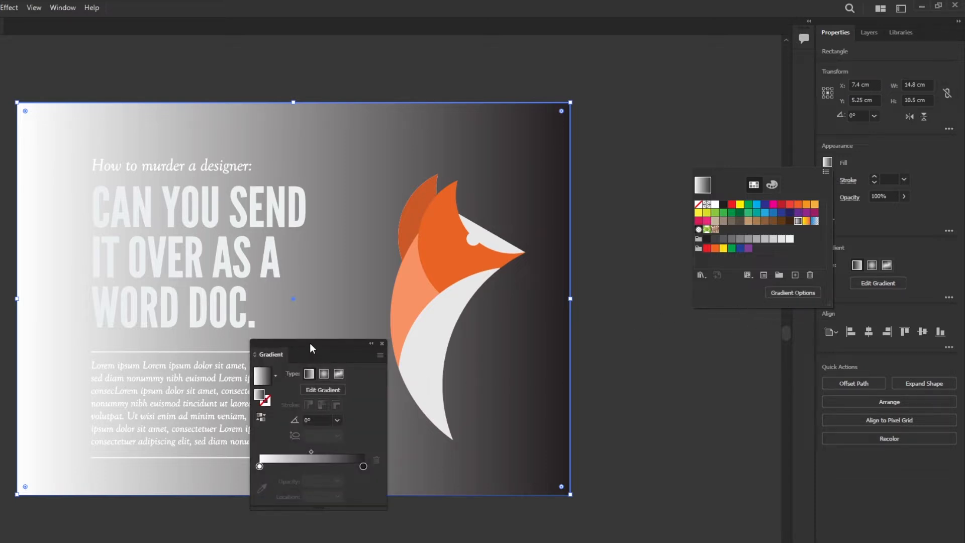
{"action": "left_click", "coordinate": [903, 154]}
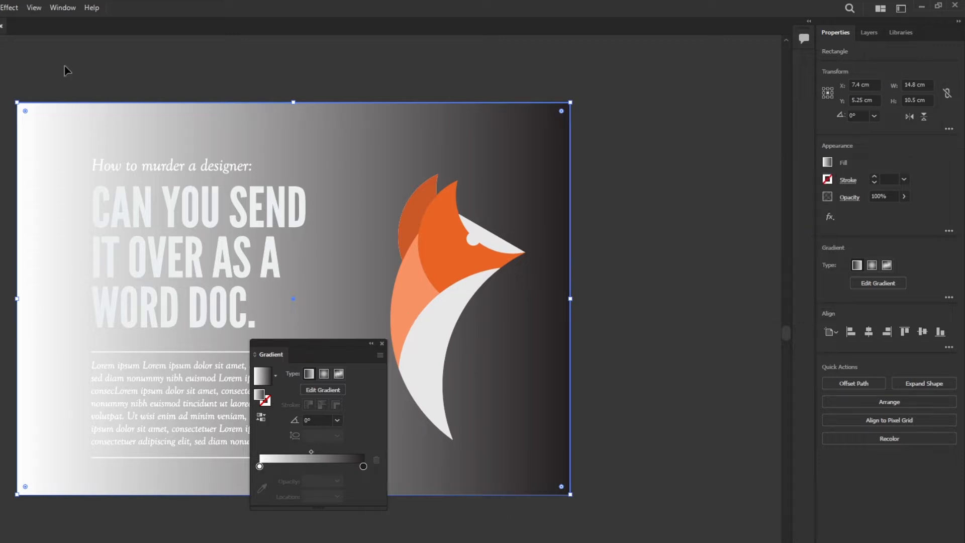
{"action": "left_click", "coordinate": [54, 8]}
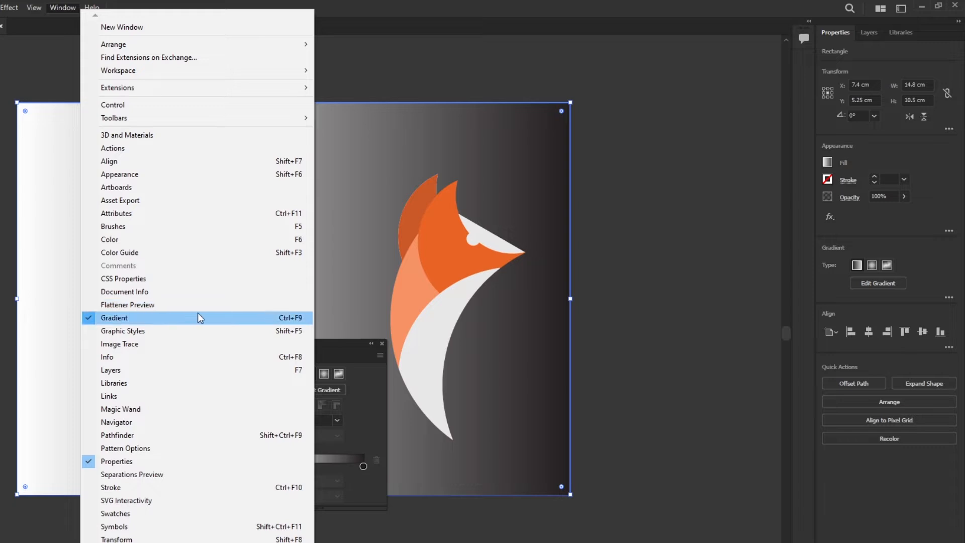
{"action": "left_click", "coordinate": [329, 341]}
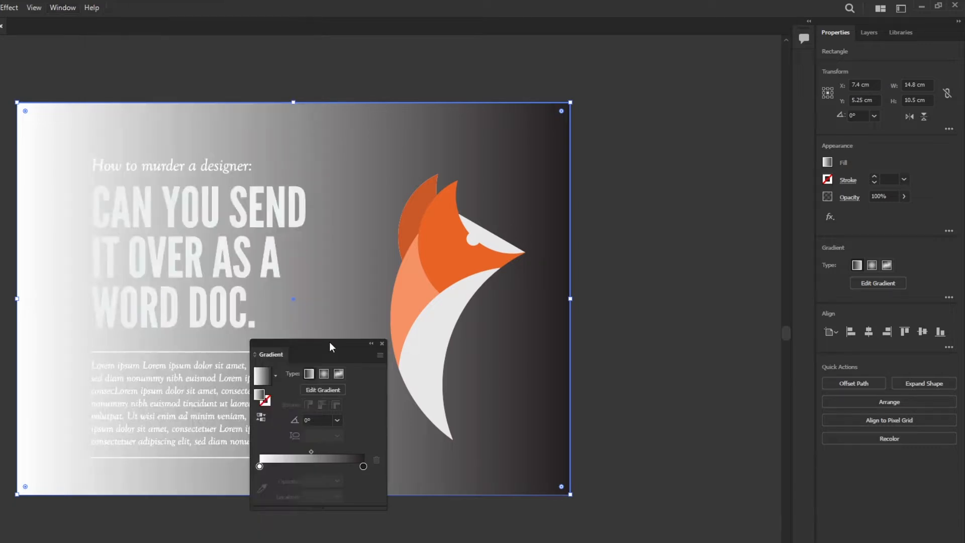
{"action": "left_click_drag", "start_coordinate": [330, 342], "coordinate": [711, 180]}
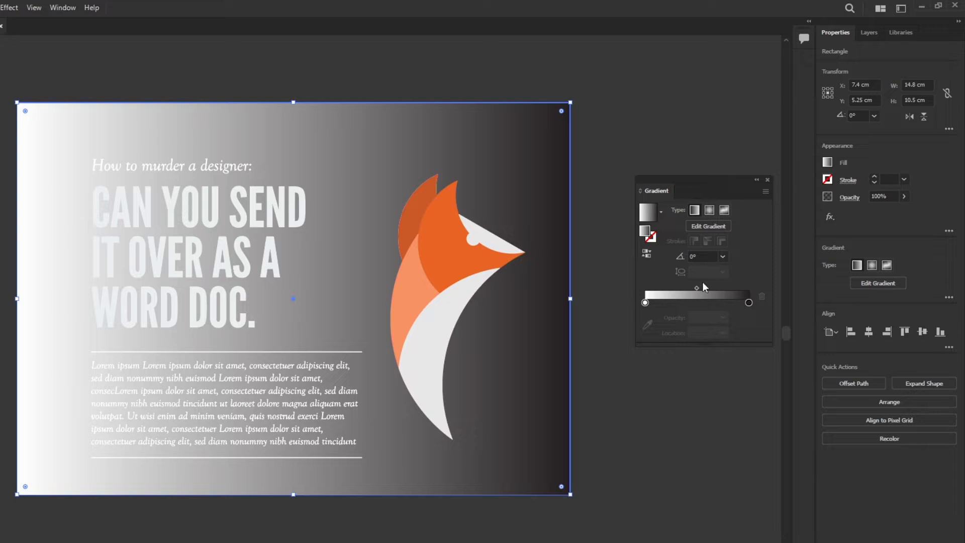
{"action": "left_click", "coordinate": [718, 226]}
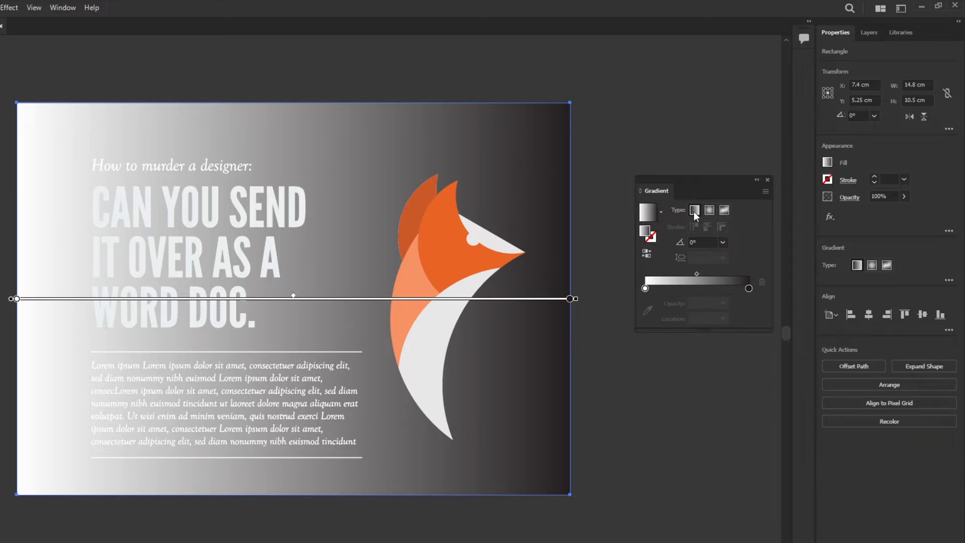
Try the radial and freeform gradient types on the background and return to the linear type.
{"action": "left_click", "coordinate": [709, 211]}
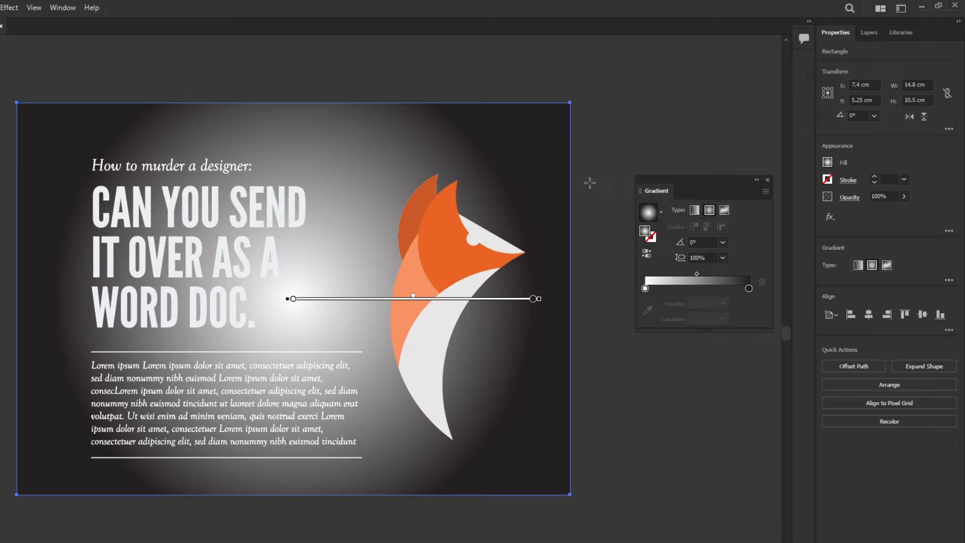
{"action": "left_click", "coordinate": [725, 210]}
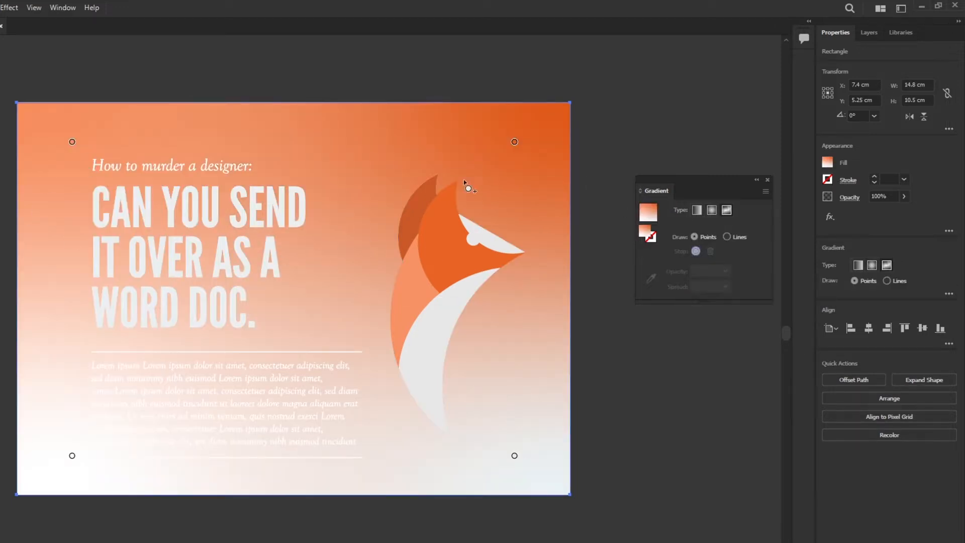
{"action": "left_click", "coordinate": [696, 210]}
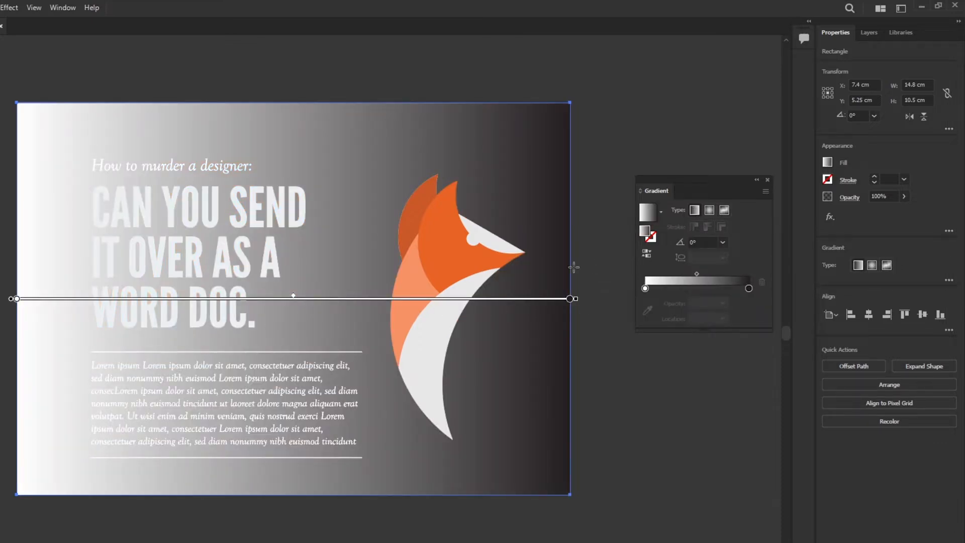
Change the gradient's white starting color stop to green, RGB 0, 127, 8, using the color spectrum.
{"action": "double_click", "coordinate": [645, 288]}
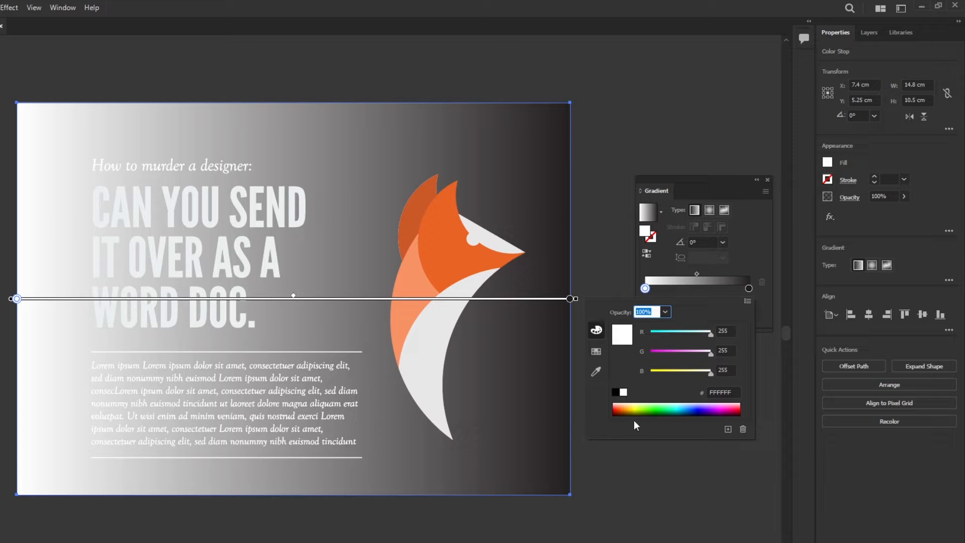
{"action": "left_click", "coordinate": [591, 352]}
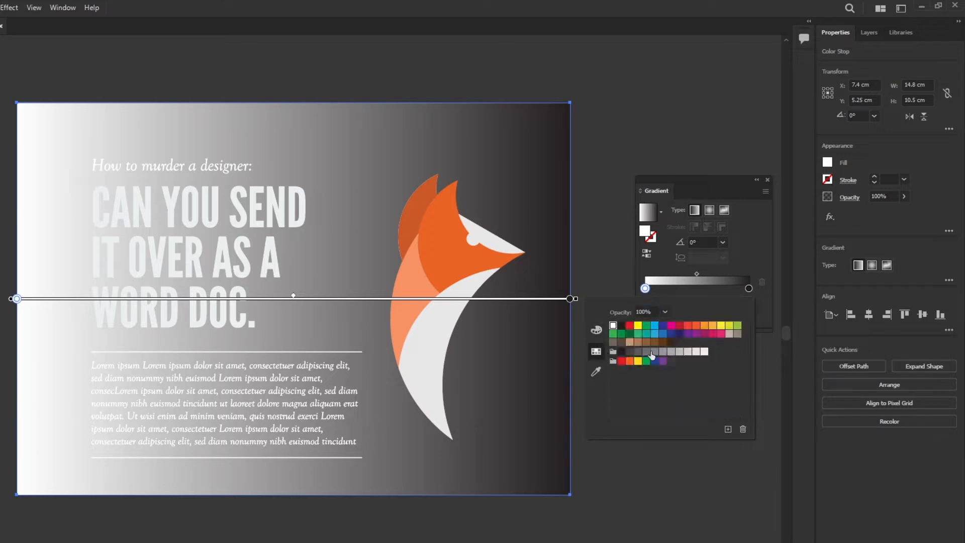
{"action": "left_click", "coordinate": [597, 330]}
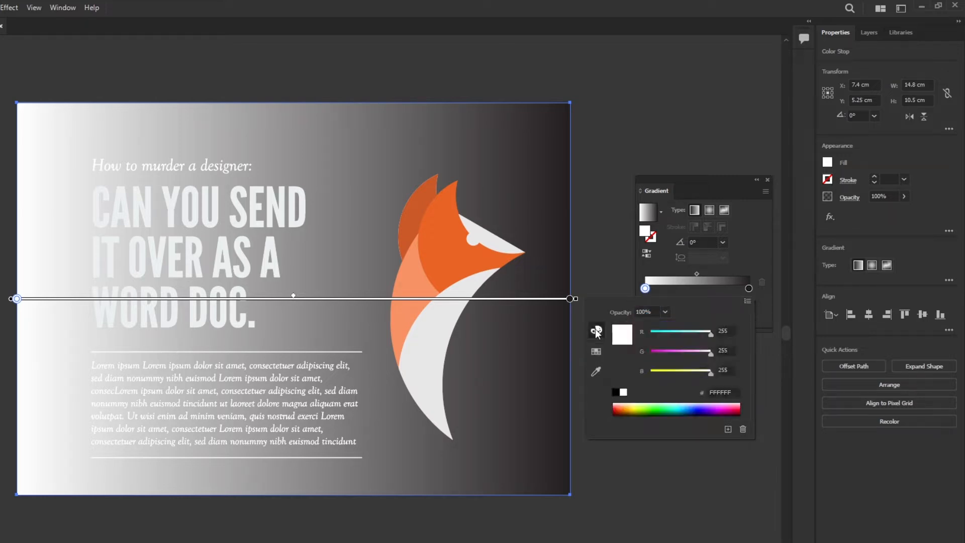
{"action": "left_click", "coordinate": [655, 408]}
{"action": "left_click", "coordinate": [653, 408]}
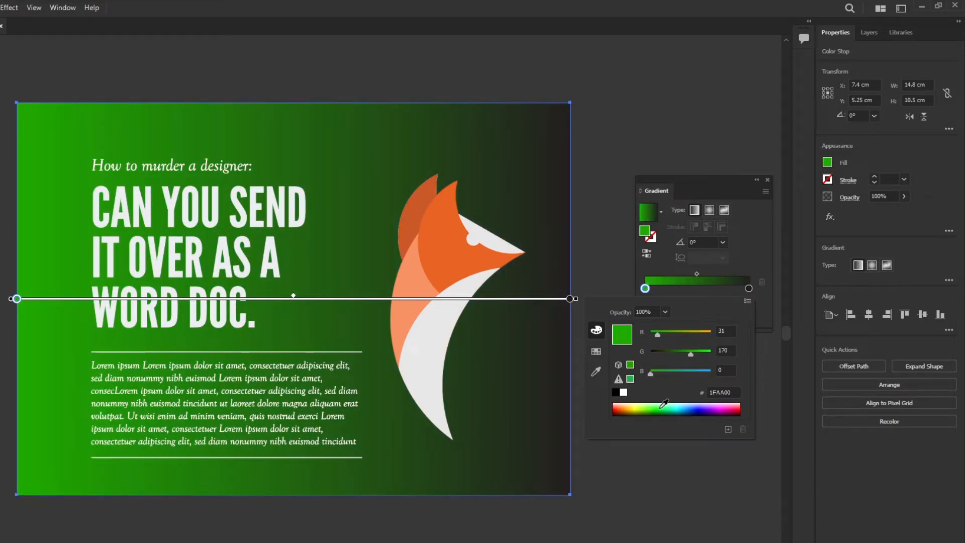
{"action": "left_click", "coordinate": [660, 408]}
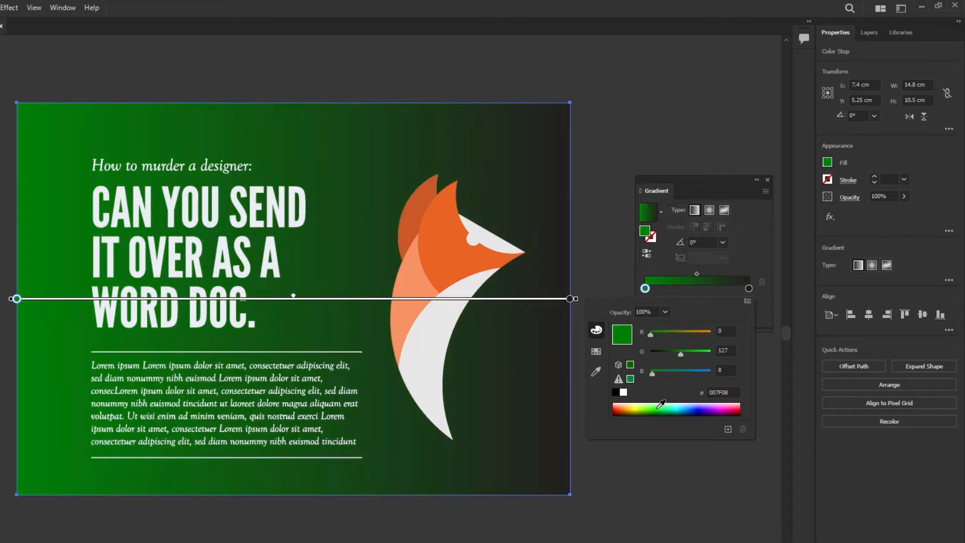
Change the gradient's black end color stop to dark green, hex 00551A, using the color spectrum.
{"action": "left_click", "coordinate": [749, 289]}
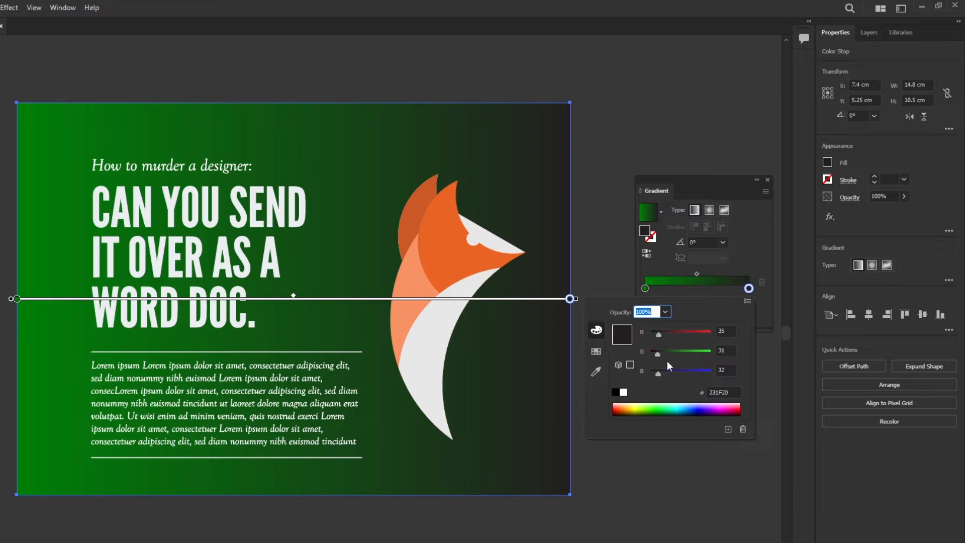
{"action": "left_click", "coordinate": [680, 403]}
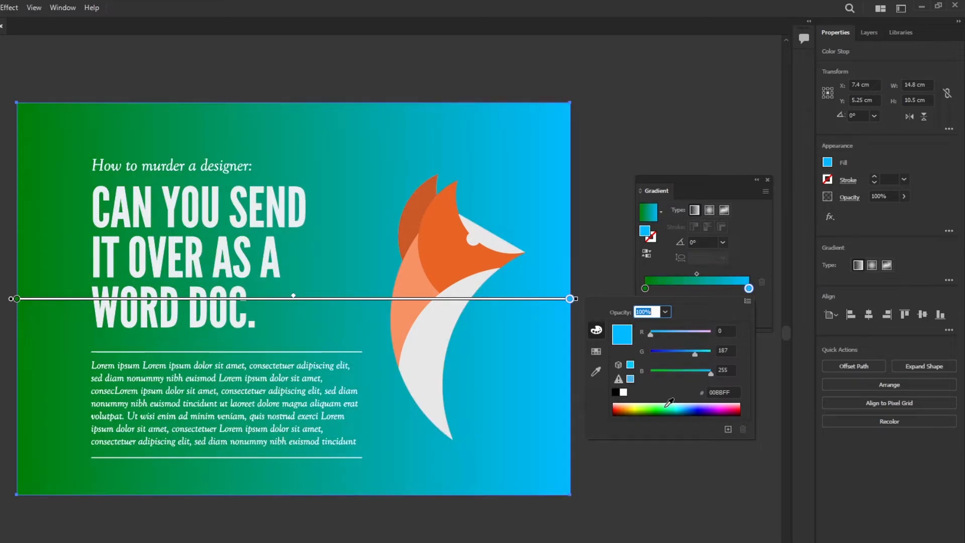
{"action": "left_click", "coordinate": [656, 403]}
{"action": "left_click", "coordinate": [660, 408]}
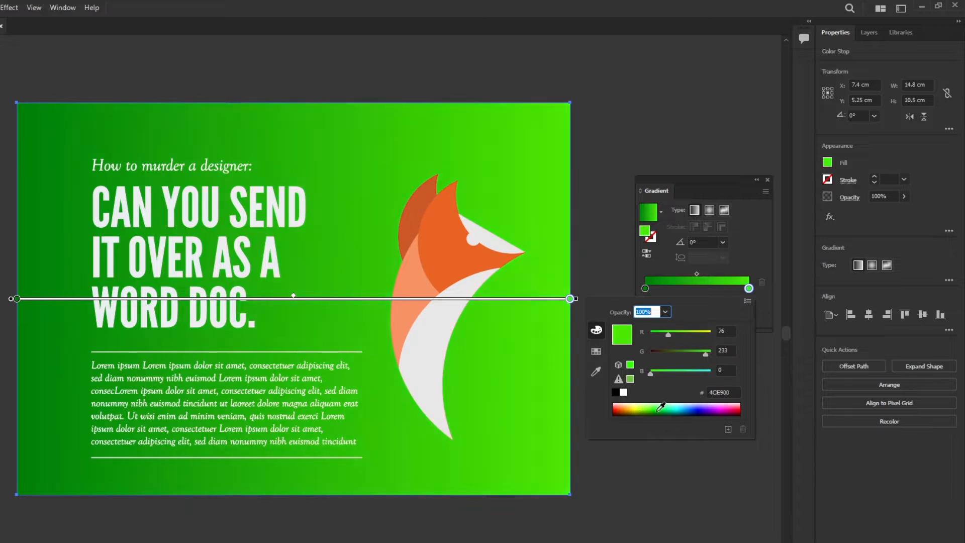
{"action": "left_click", "coordinate": [666, 409]}
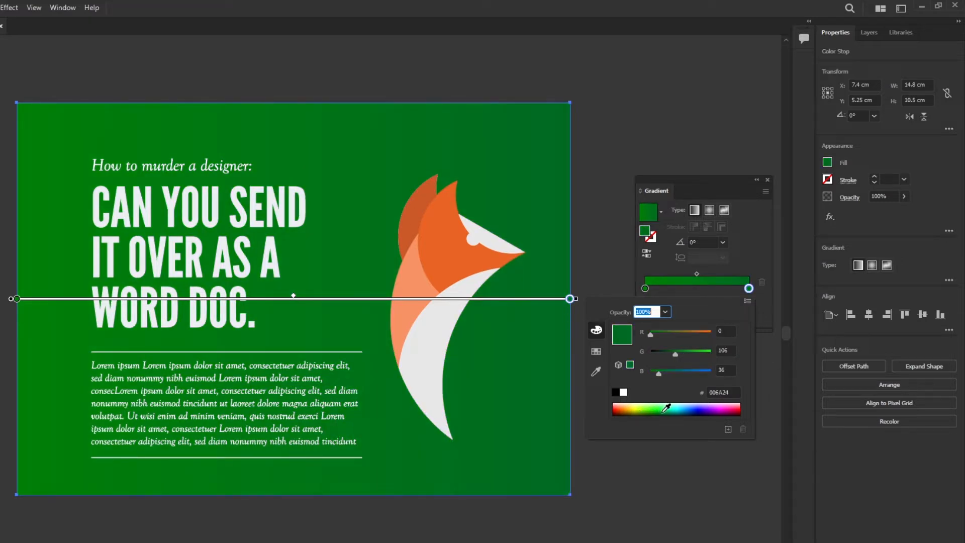
{"action": "left_click", "coordinate": [666, 411]}
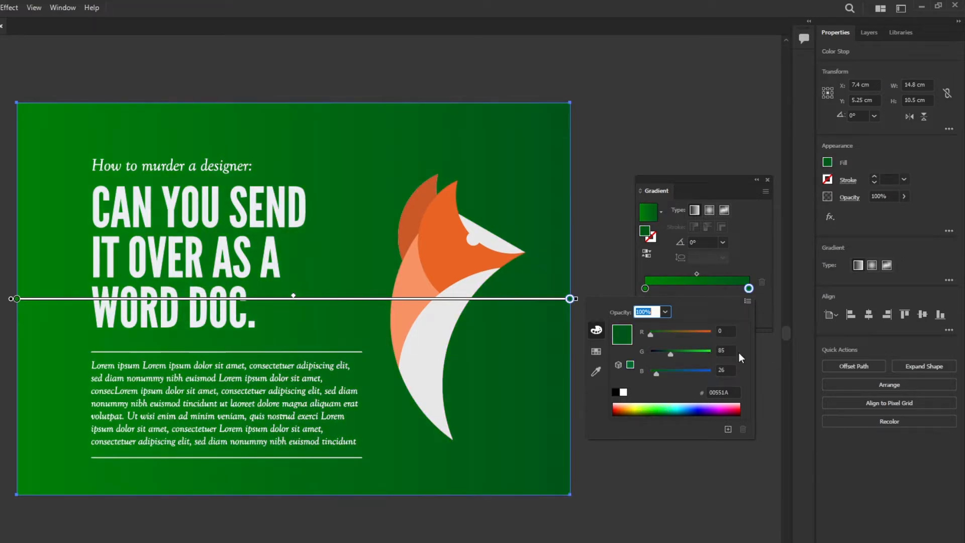
{"action": "left_click", "coordinate": [763, 307]}
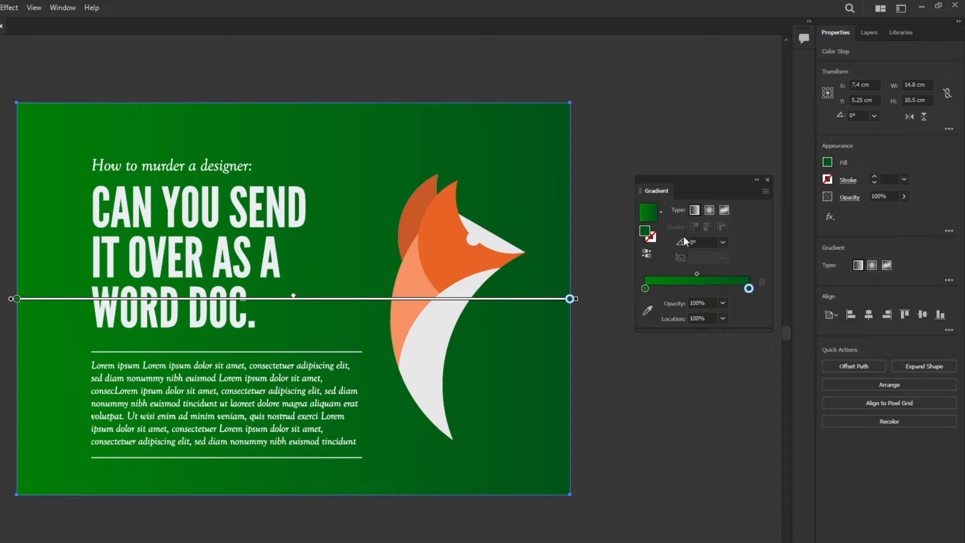
Set the background's linear gradient angle to 90°.
{"action": "left_click", "coordinate": [724, 243]}
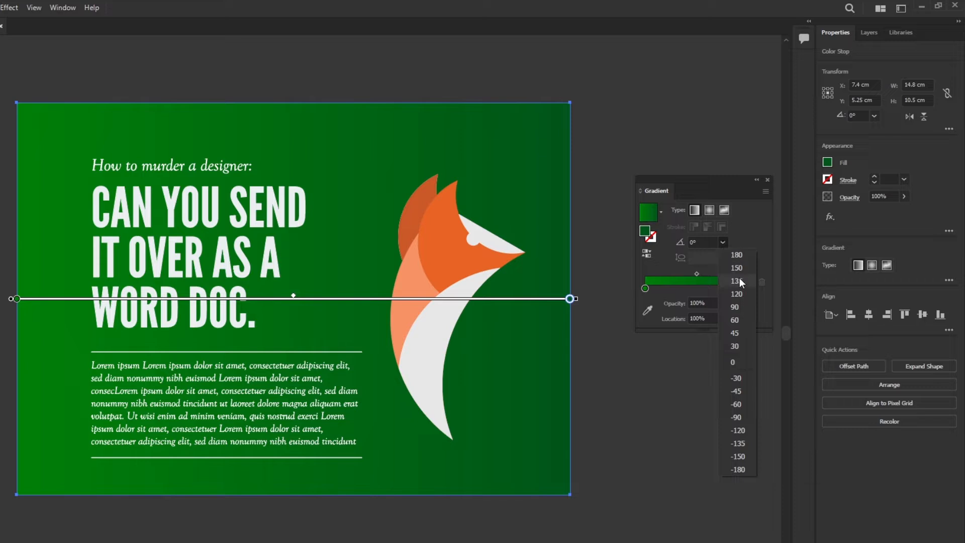
{"action": "left_click", "coordinate": [741, 306]}
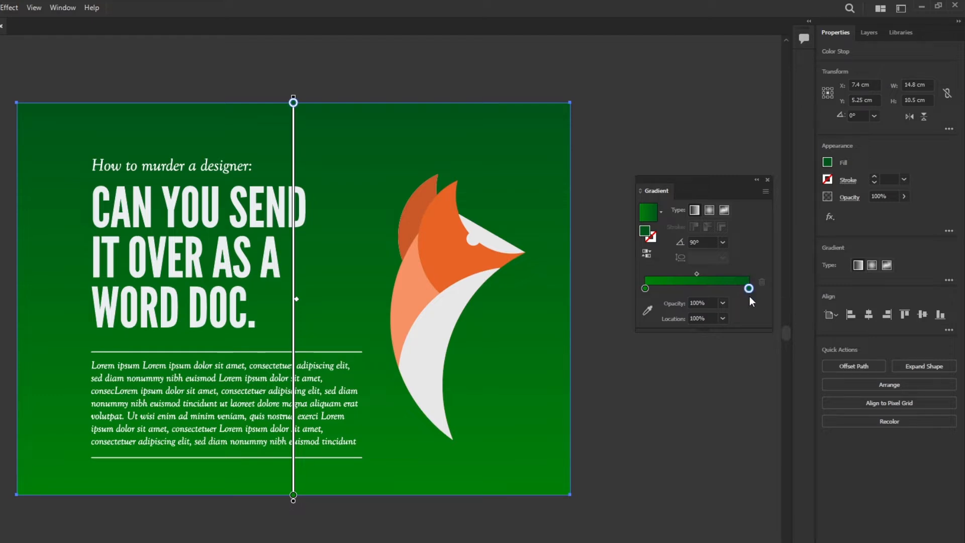
Try a 180° angle for the background gradient and return it to 90°.
{"action": "left_click", "coordinate": [723, 242]}
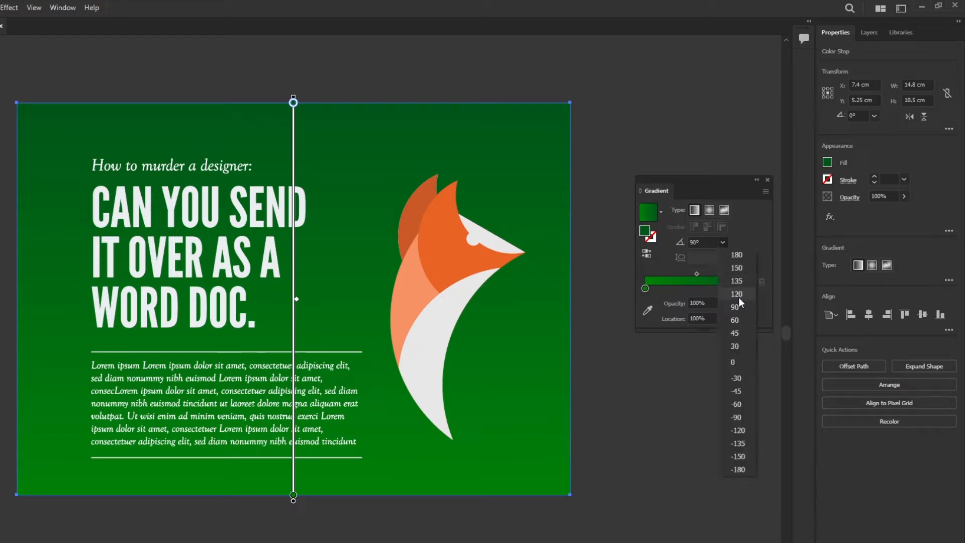
{"action": "left_click", "coordinate": [739, 256]}
{"action": "left_click", "coordinate": [724, 244]}
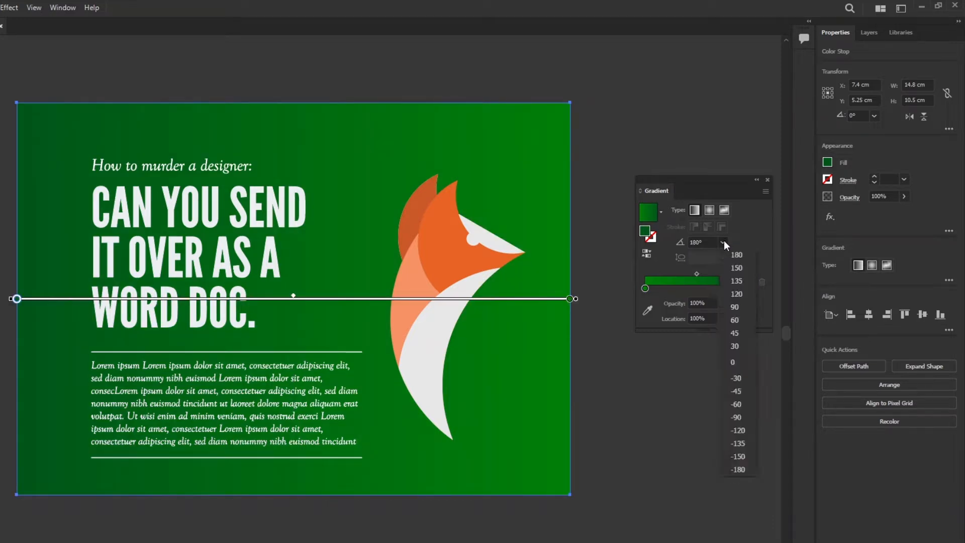
{"action": "left_click", "coordinate": [739, 312]}
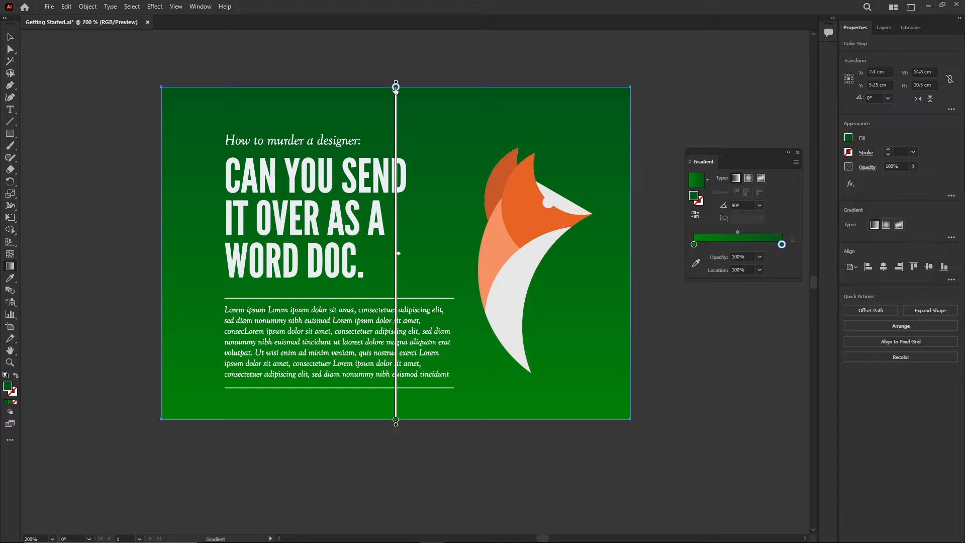
Try redrawing the background's linear gradient with the Gradient tool at various diagonal angles, lengths and start points, ending at about 42°.
{"action": "left_click_drag", "start_coordinate": [187, 117], "coordinate": [592, 388]}
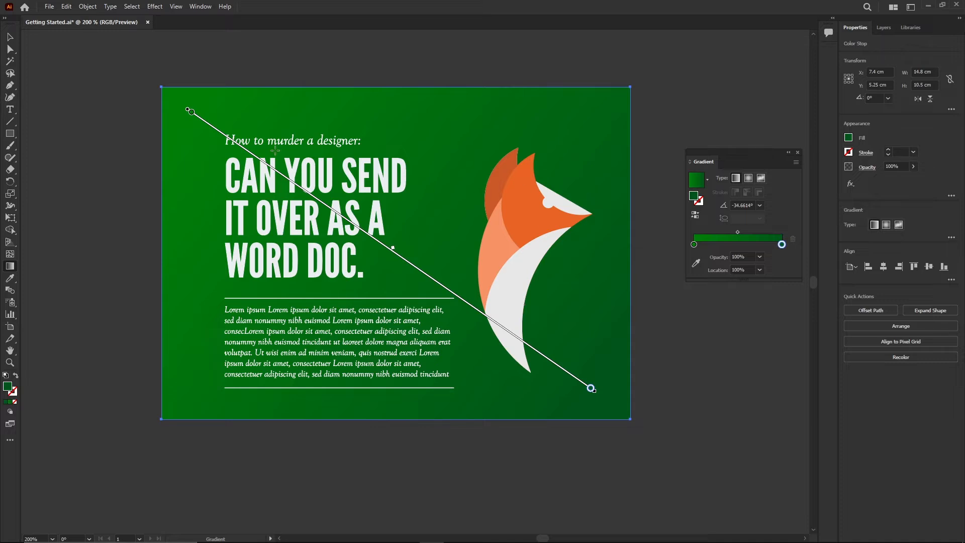
{"action": "left_click_drag", "start_coordinate": [271, 146], "coordinate": [544, 346]}
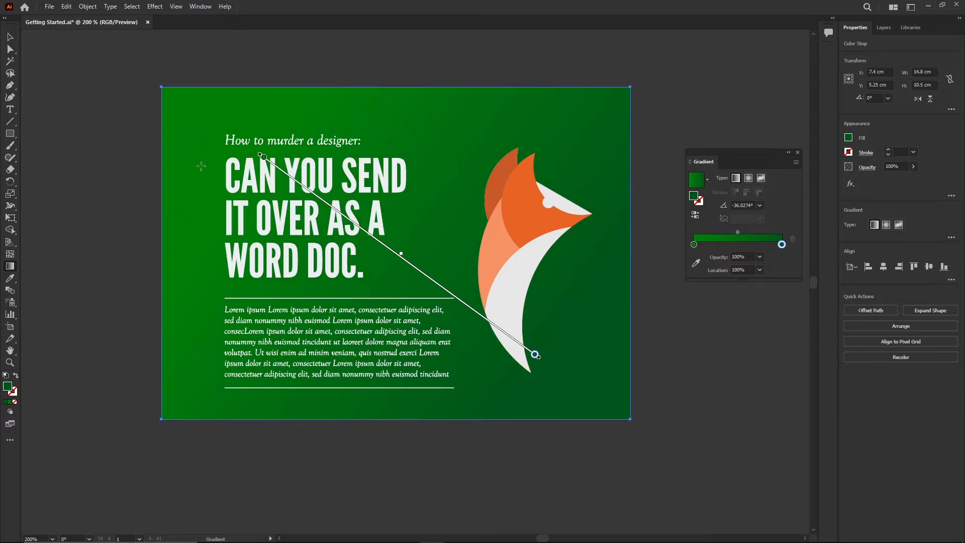
{"action": "left_click_drag", "start_coordinate": [170, 100], "coordinate": [619, 405]}
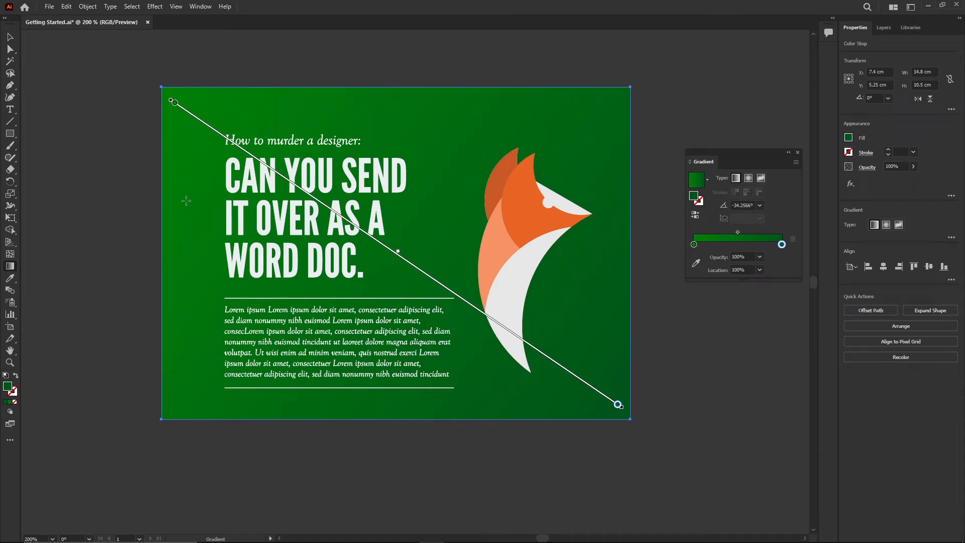
{"action": "left_click_drag", "start_coordinate": [172, 178], "coordinate": [599, 322]}
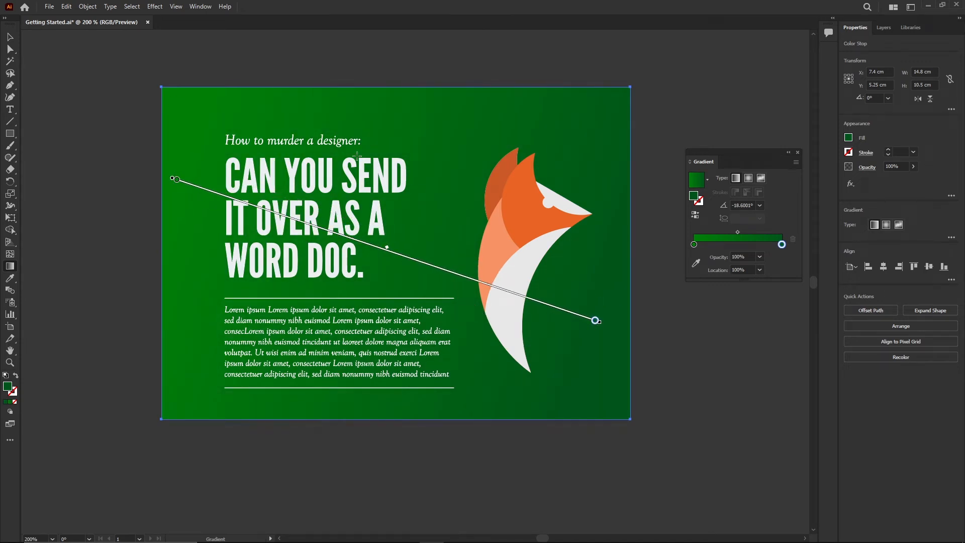
{"action": "left_click_drag", "start_coordinate": [373, 174], "coordinate": [418, 187]}
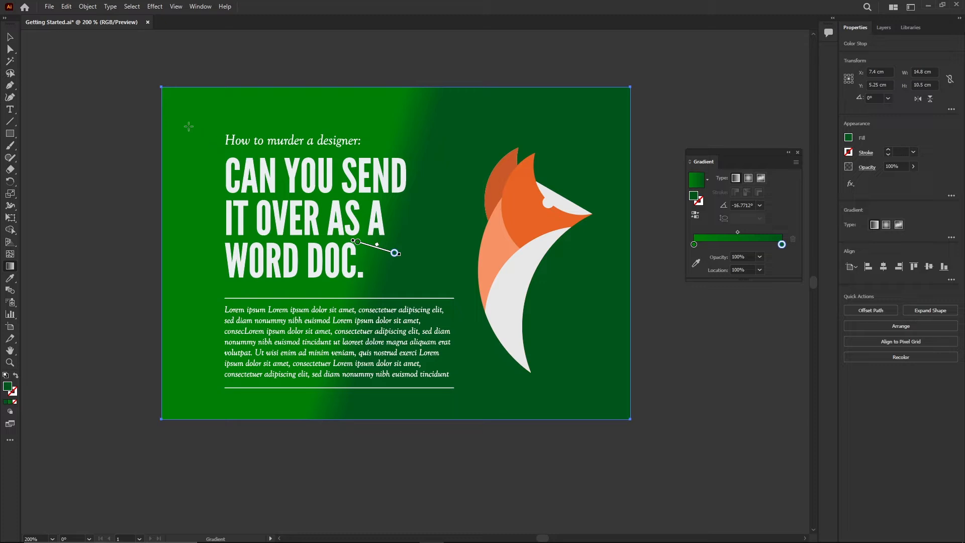
{"action": "left_click_drag", "start_coordinate": [133, 65], "coordinate": [715, 469]}
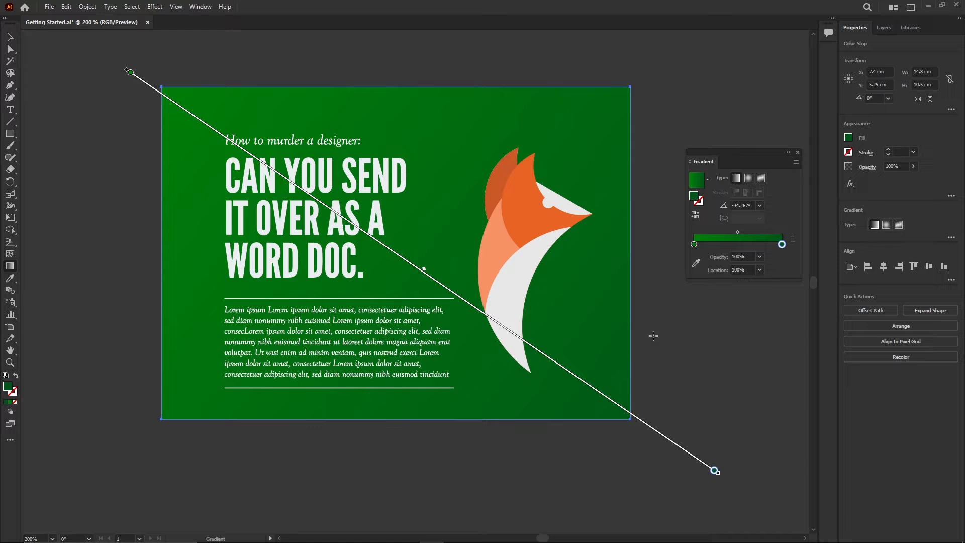
{"action": "left_click_drag", "start_coordinate": [206, 316], "coordinate": [238, 287]}
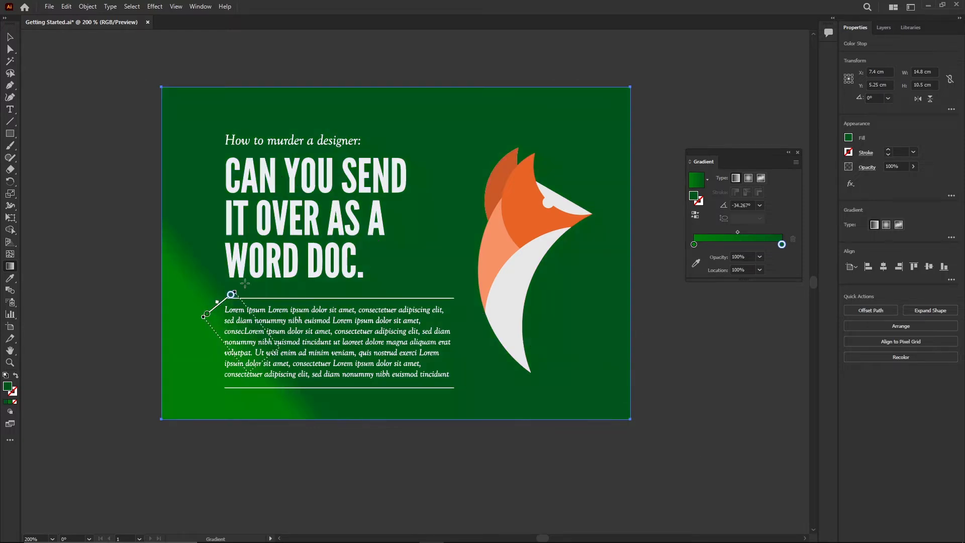
{"action": "left_click_drag", "start_coordinate": [259, 377], "coordinate": [344, 300]}
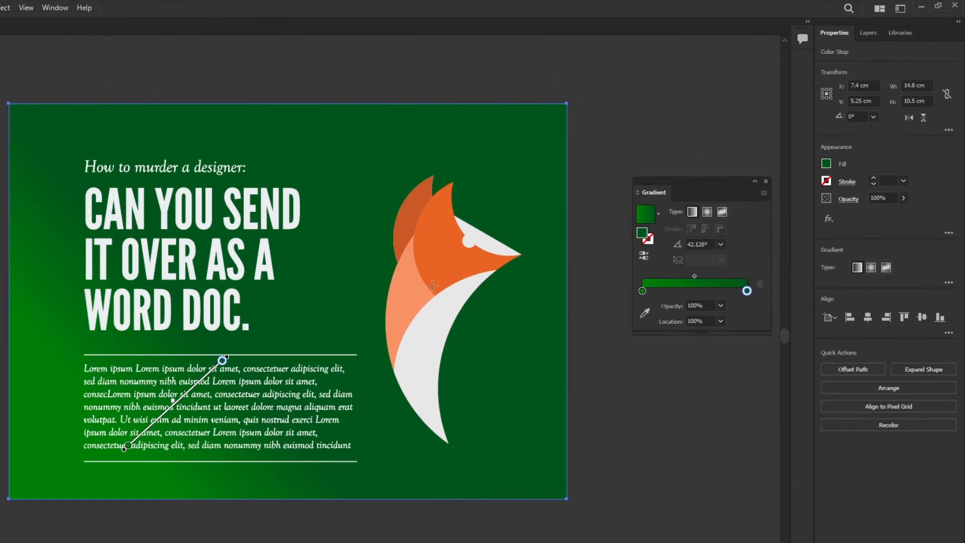
Change the background gradient to radial, redraw it from the upper-left corner past the lower-right edge at about -32°, and deselect the background.
{"action": "left_click", "coordinate": [716, 206]}
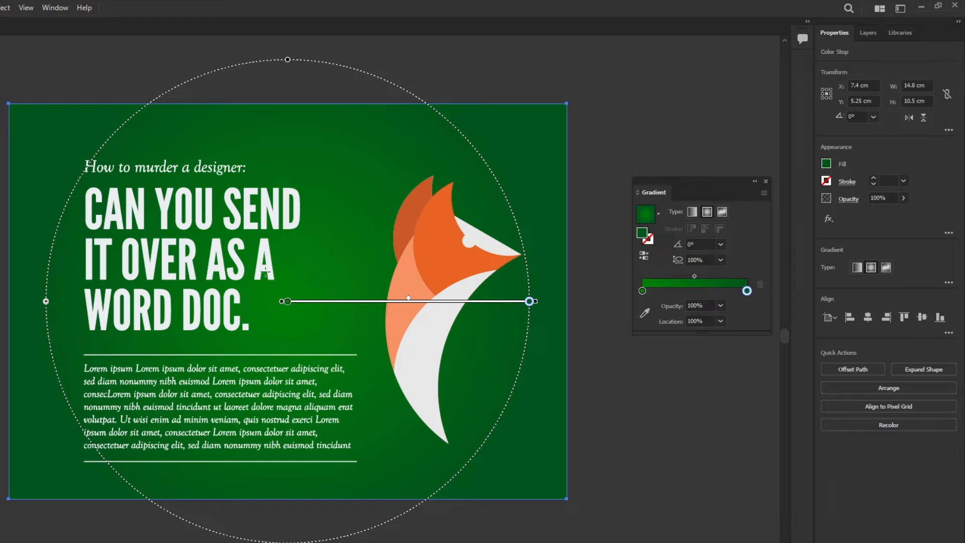
{"action": "mouse_move", "coordinate": [33, 122]}
{"action": "left_mouse_down"}
{"action": "mouse_move", "coordinate": [151, 241]}
{"action": "mouse_move", "coordinate": [317, 345]}
{"action": "mouse_move", "coordinate": [483, 392]}
{"action": "mouse_move", "coordinate": [472, 379]}
{"action": "left_mouse_up"}
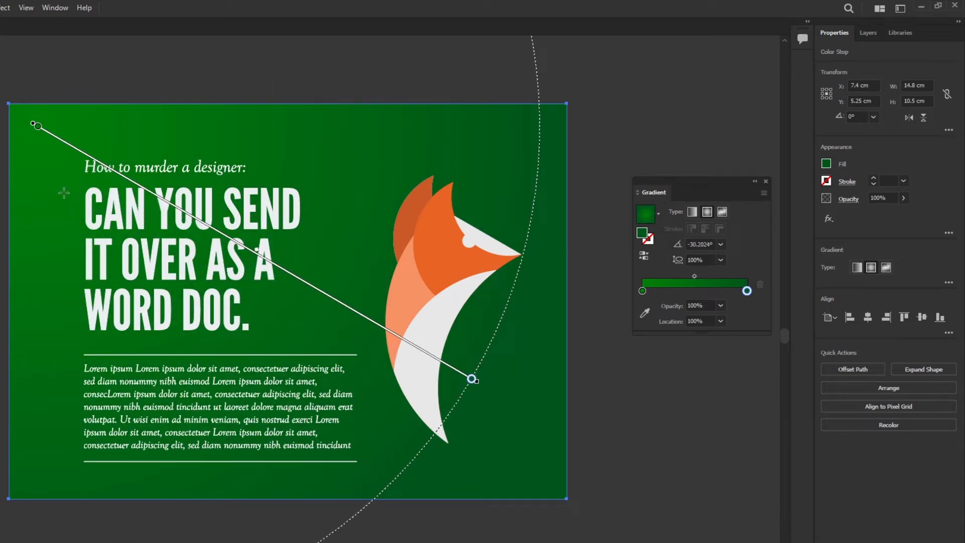
{"action": "left_click_drag", "start_coordinate": [74, 126], "coordinate": [591, 451]}
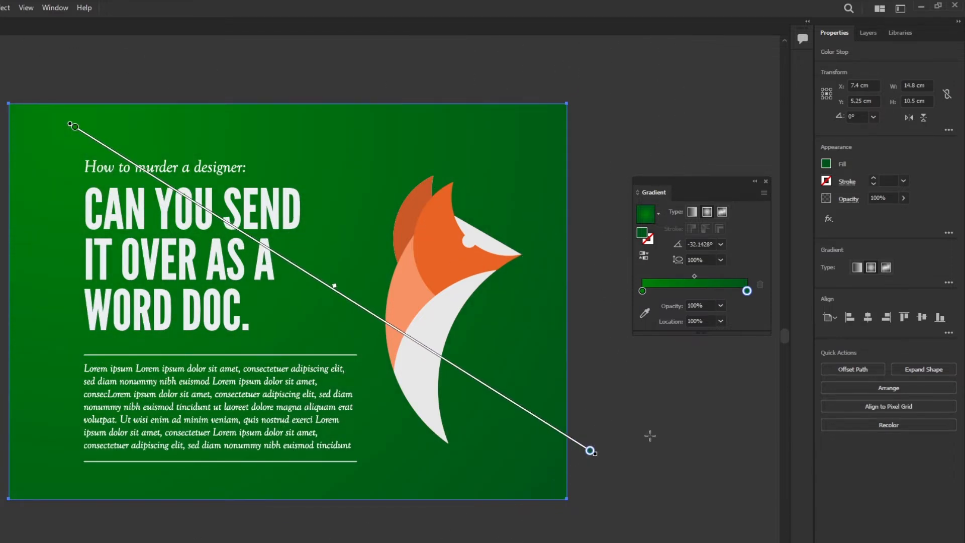
{"action": "key", "text": "v"}
{"action": "left_click", "coordinate": [656, 488]}
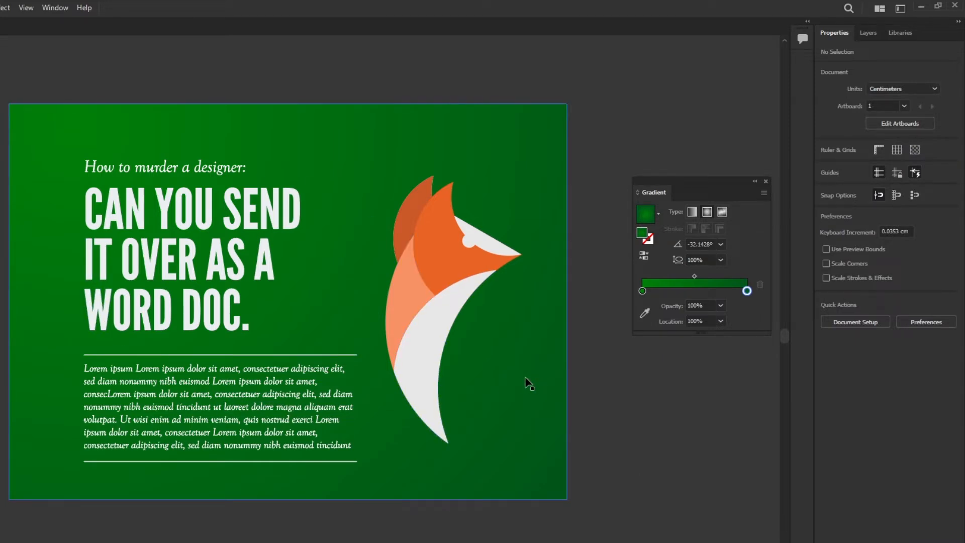
Reselect the background rectangle and reverse its radial gradient so dark green starts at the upper left.
{"action": "left_click", "coordinate": [447, 159]}
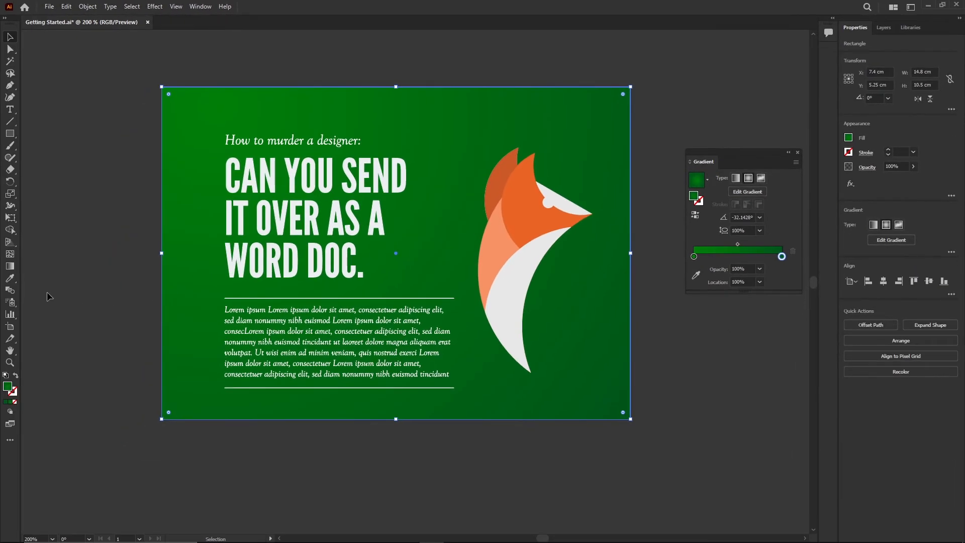
{"action": "left_click", "coordinate": [16, 267]}
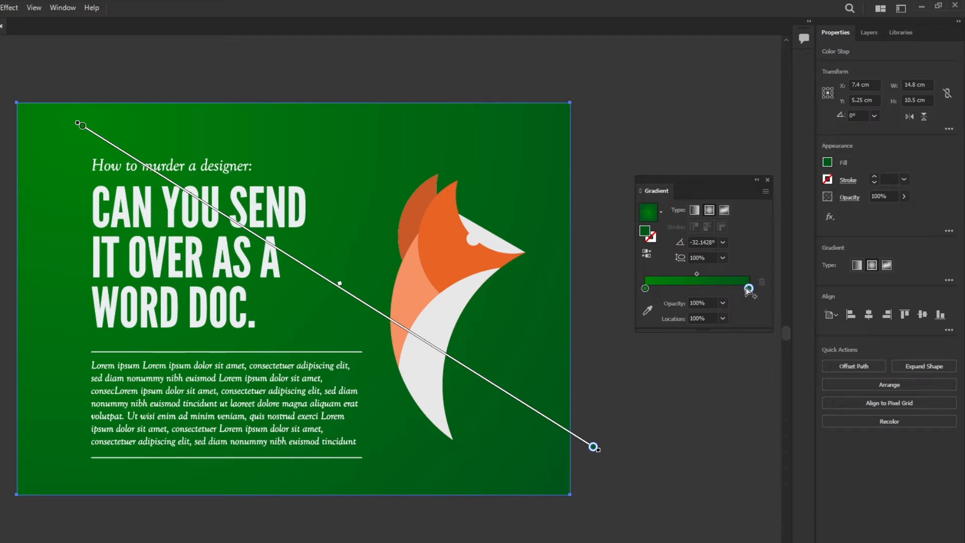
{"action": "left_click", "coordinate": [649, 252]}
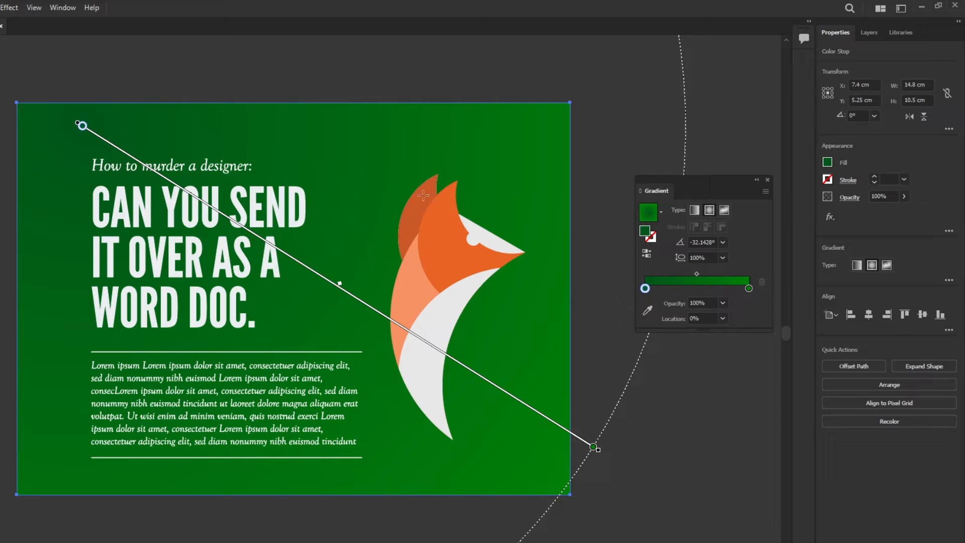
Open the Color Guide, view its harmony rules without choosing one, and move it clear of the Gradient settings.
{"action": "left_click", "coordinate": [63, 8]}
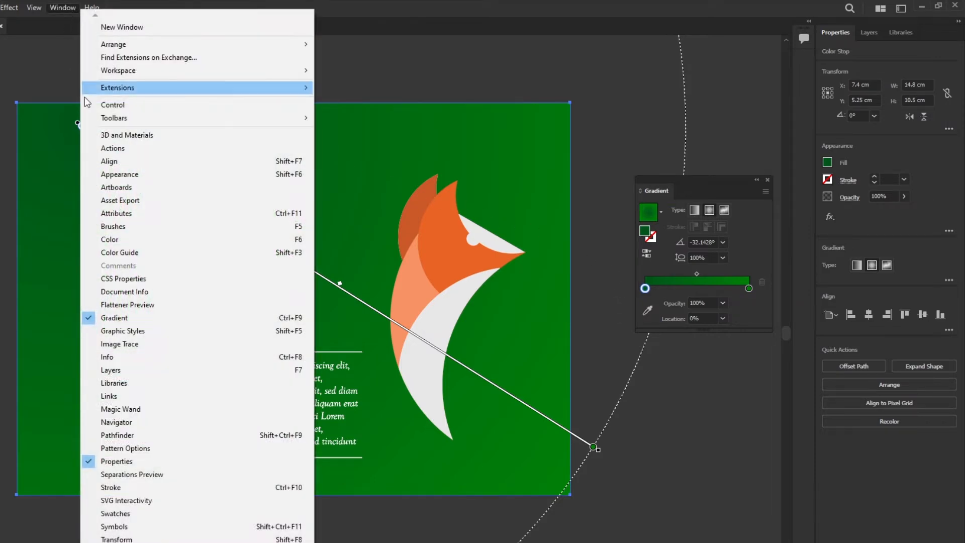
{"action": "left_click", "coordinate": [191, 253]}
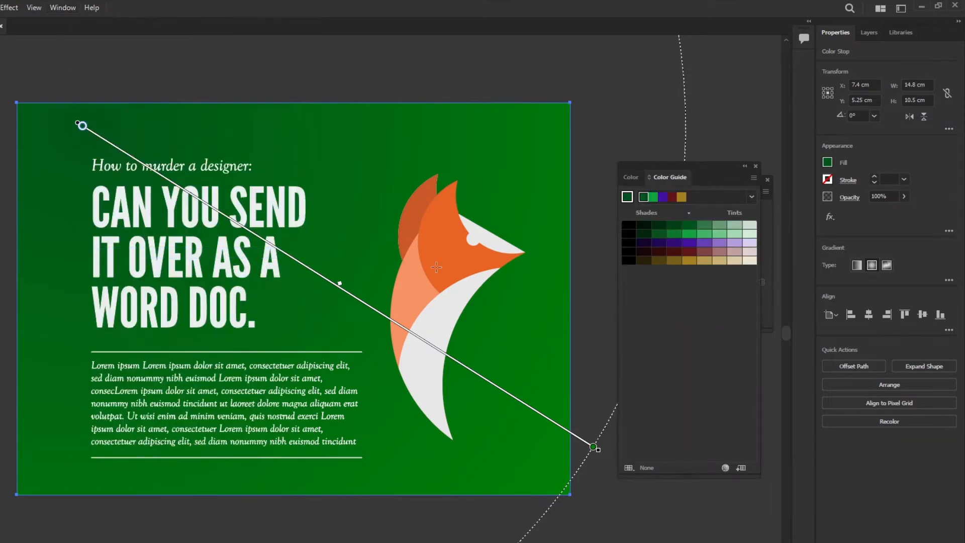
{"action": "left_click", "coordinate": [752, 198]}
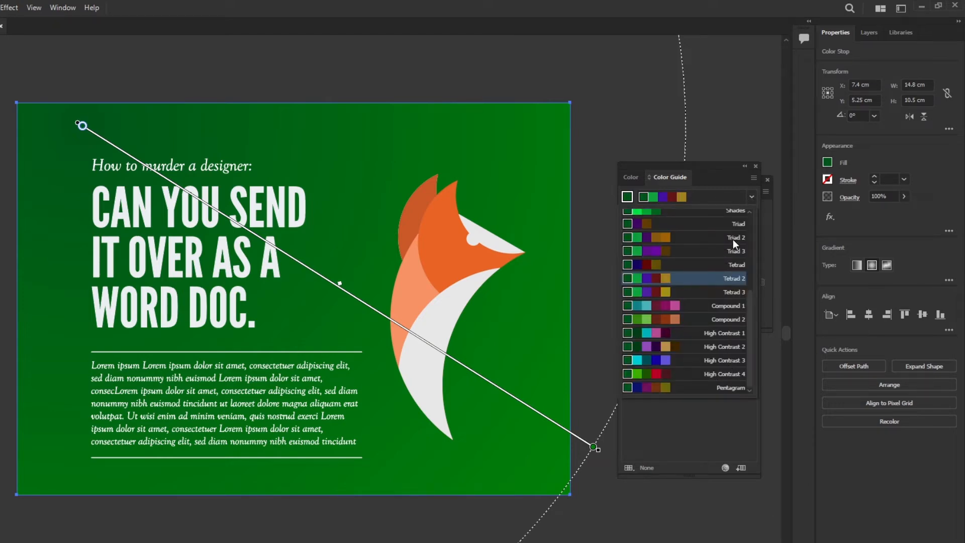
{"action": "left_click", "coordinate": [713, 420]}
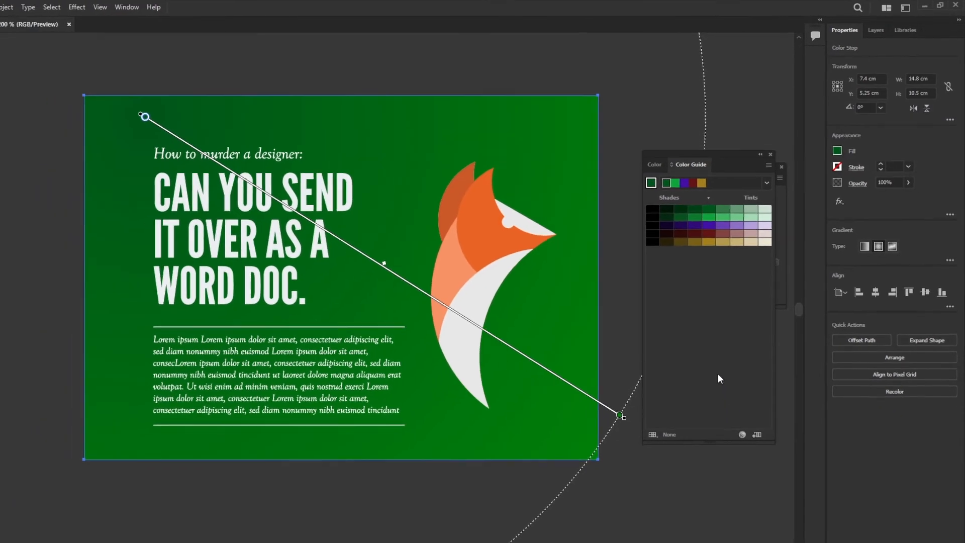
{"action": "left_click_drag", "start_coordinate": [735, 147], "coordinate": [884, 211]}
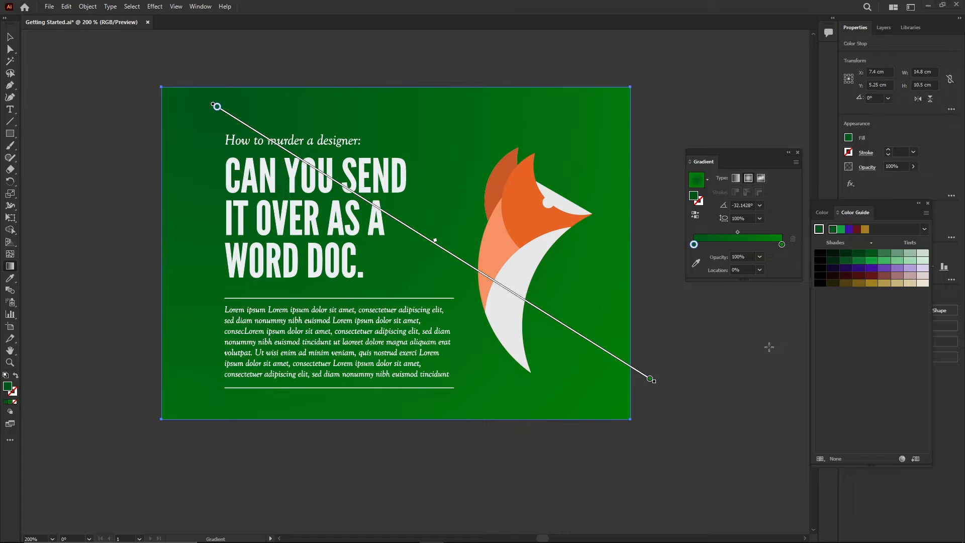
Switch to the Grabient website, browse its gradients and copy hex #0093E9 from the first color of the 160° blue-teal gradient.
{"action": "key", "text": "alt+Tab"}
{"action": "key", "text": "alt+Tab"}
{"action": "key", "text": "alt+Tab"}
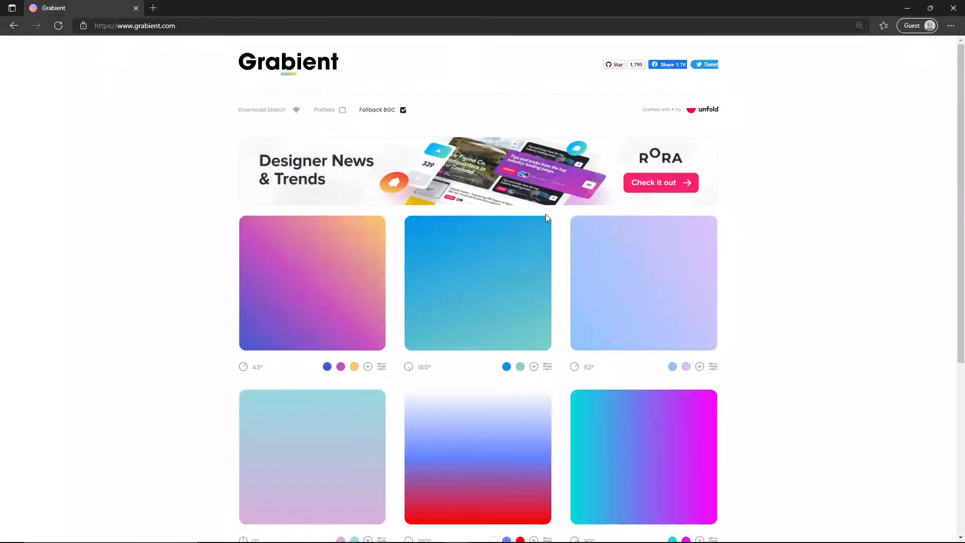
{"action": "scroll", "coordinate": [174, 224], "scroll_direction": "down", "scroll_amount": 5}
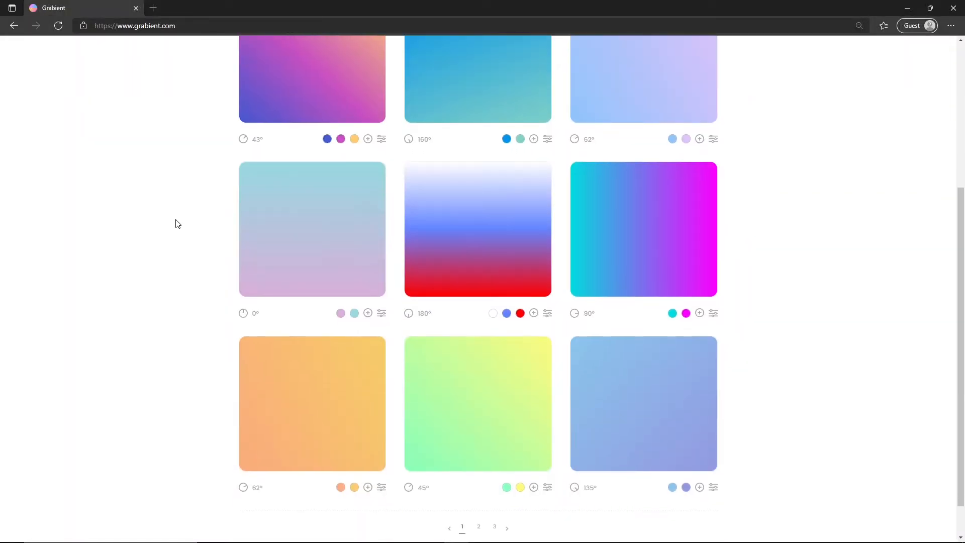
{"action": "scroll", "coordinate": [797, 218], "scroll_direction": "up", "scroll_amount": 5}
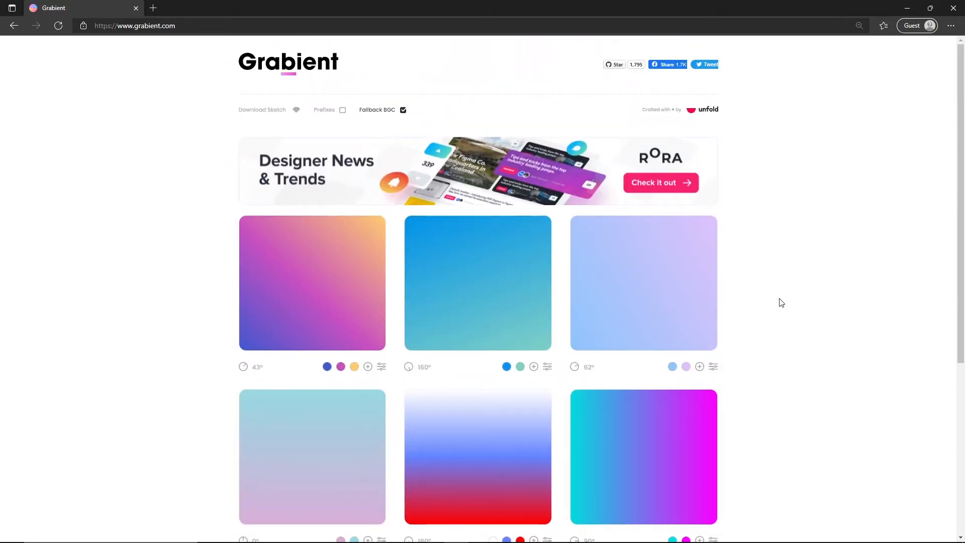
{"action": "scroll", "coordinate": [767, 223], "scroll_direction": "down", "scroll_amount": 5}
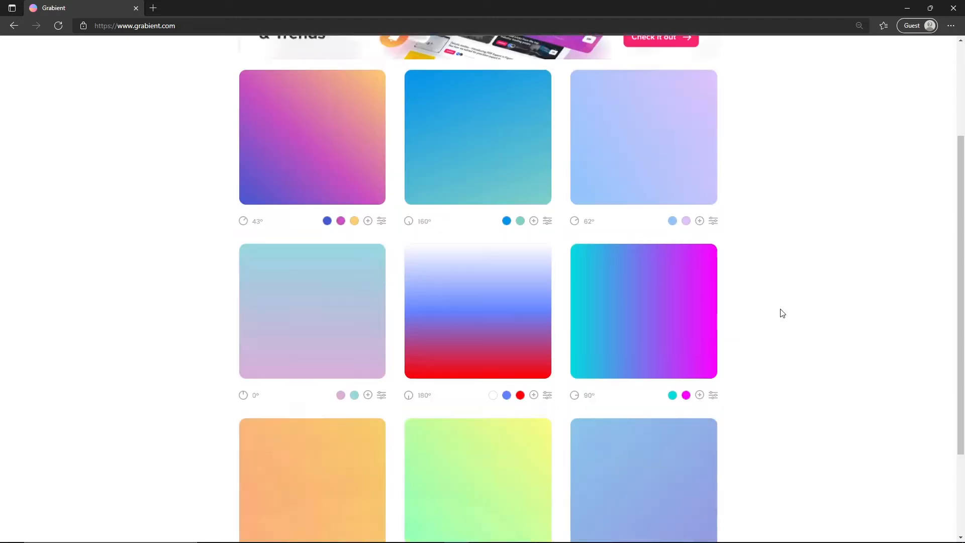
{"action": "scroll", "coordinate": [509, 215], "scroll_direction": "up", "scroll_amount": 3}
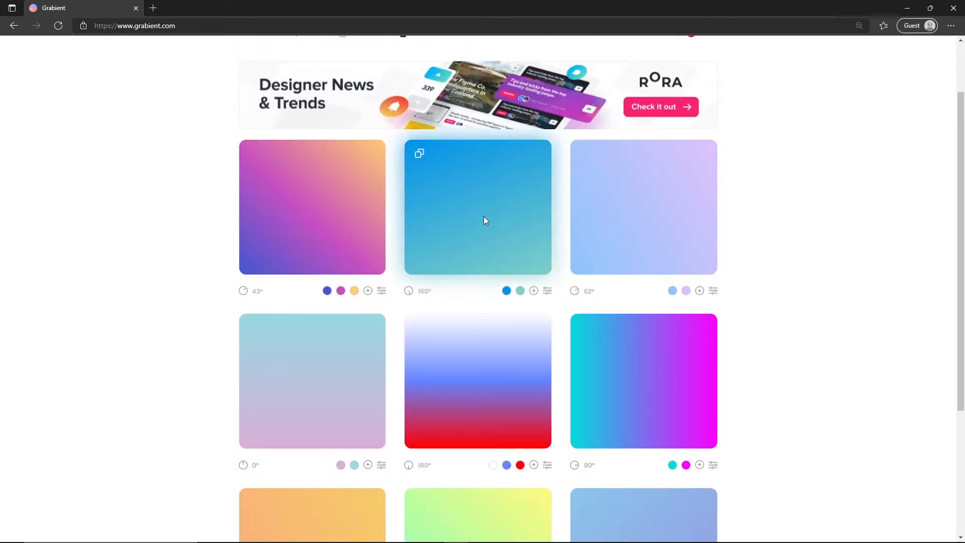
{"action": "left_click", "coordinate": [507, 291]}
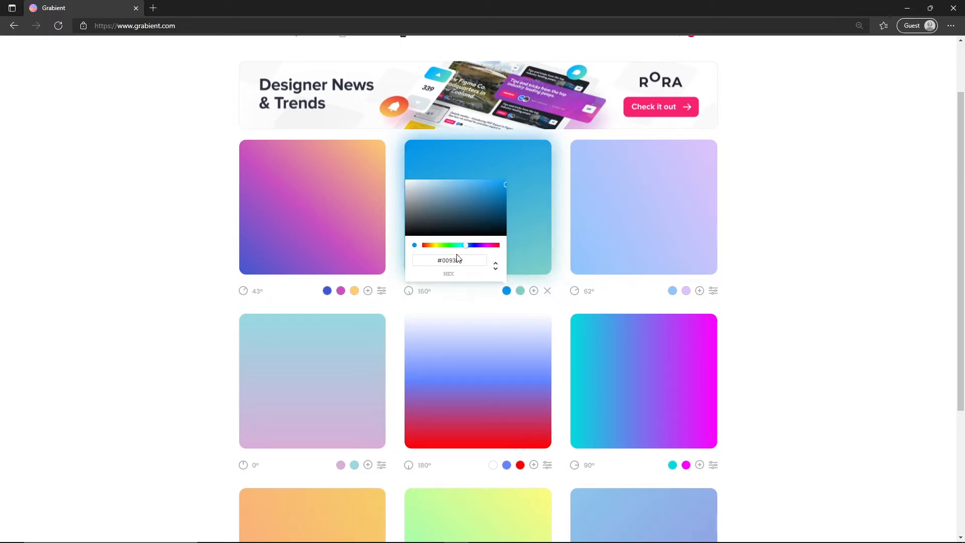
{"action": "left_click", "coordinate": [430, 258]}
{"action": "right_click", "coordinate": [455, 257]}
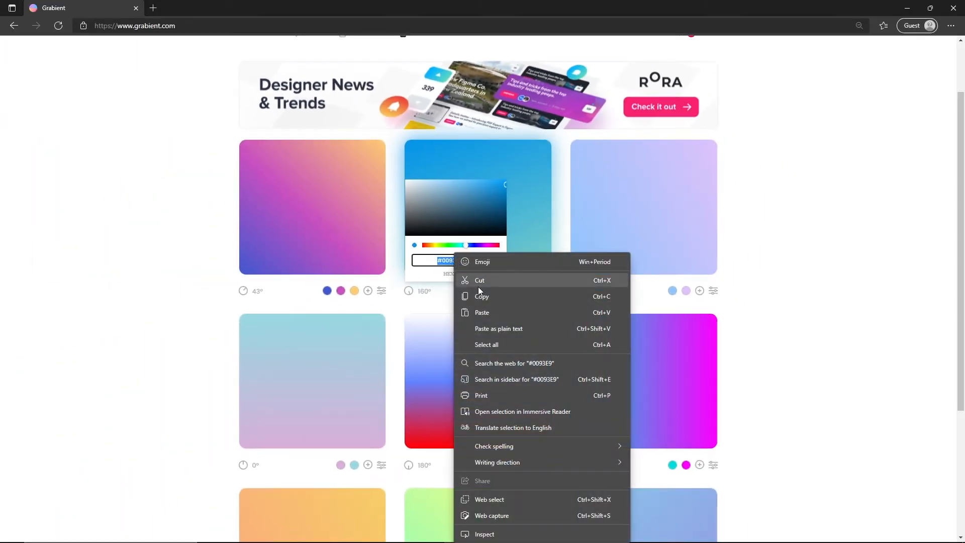
{"action": "left_click", "coordinate": [502, 296]}
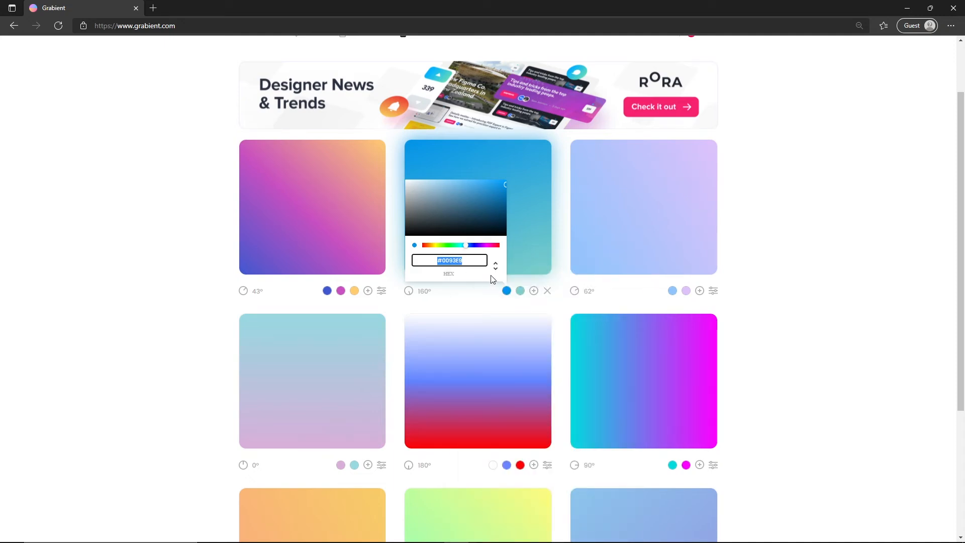
Switch to Illustrator and set the background gradient's starting color stop to the copied hex 0093E9.
{"action": "key", "text": "alt+Tab"}
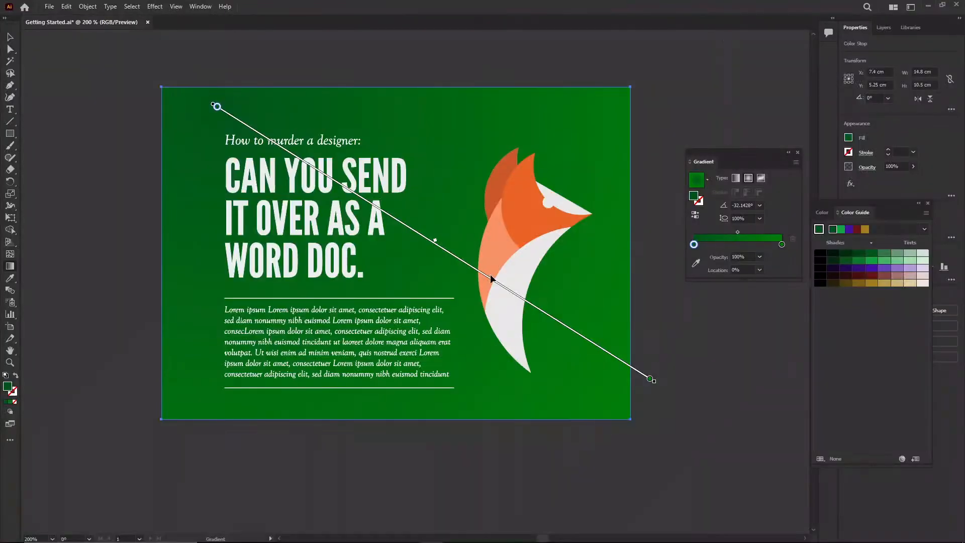
{"action": "double_click", "coordinate": [694, 245]}
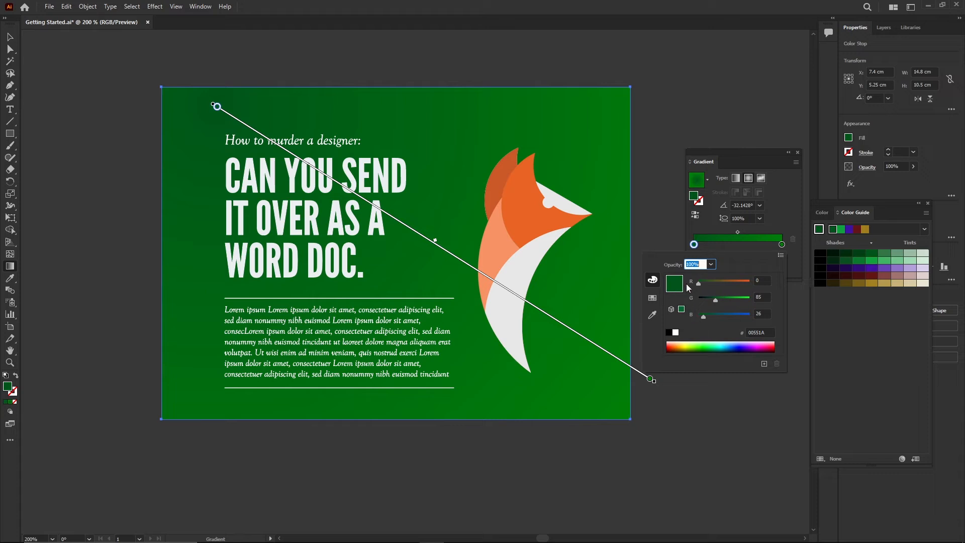
{"action": "left_click", "coordinate": [768, 330]}
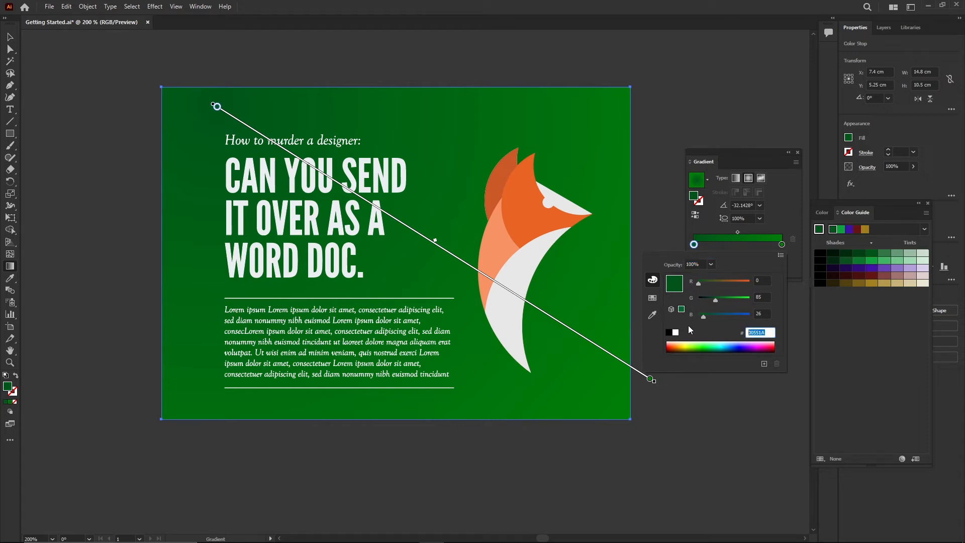
{"action": "key", "text": "ctrl+v"}
{"action": "key", "text": "Return"}
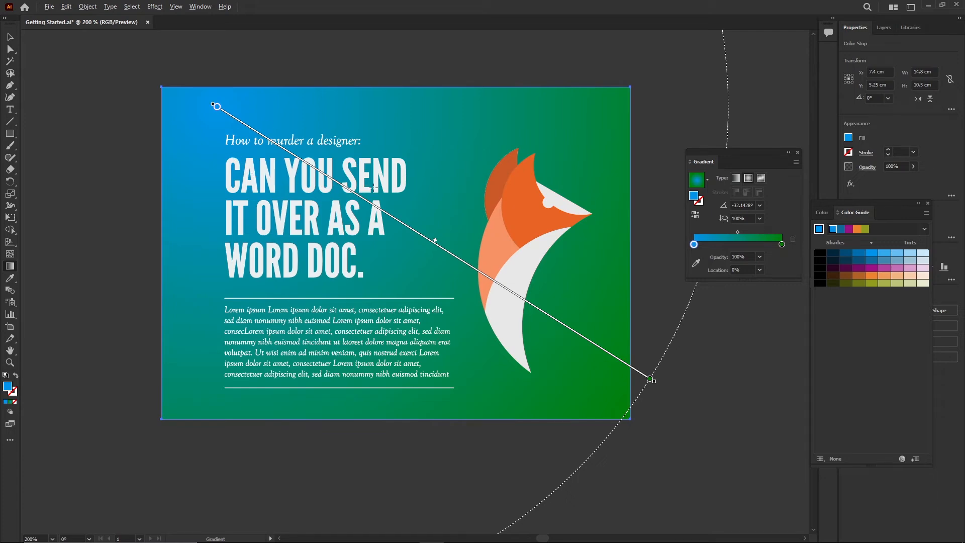
Switch to the Grabient website and copy hex #80D0C7 from the second color of the 160° blue-teal gradient.
{"action": "key", "text": "alt+Tab"}
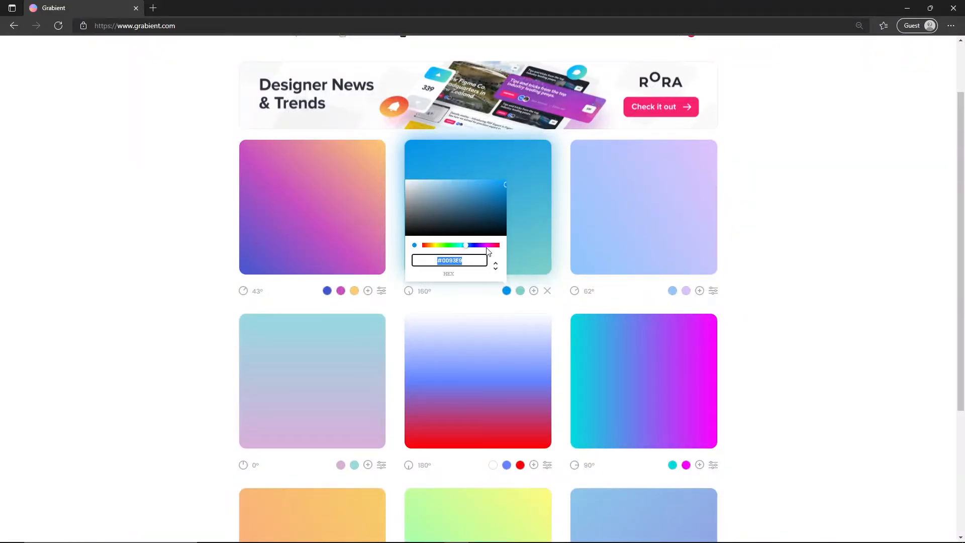
{"action": "left_click", "coordinate": [520, 291]}
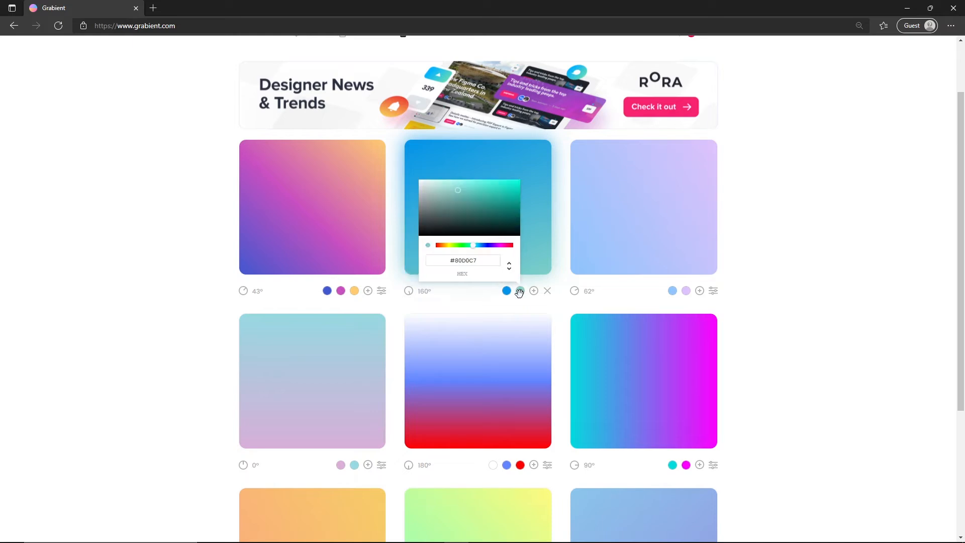
{"action": "left_click_drag", "start_coordinate": [478, 261], "coordinate": [438, 258]}
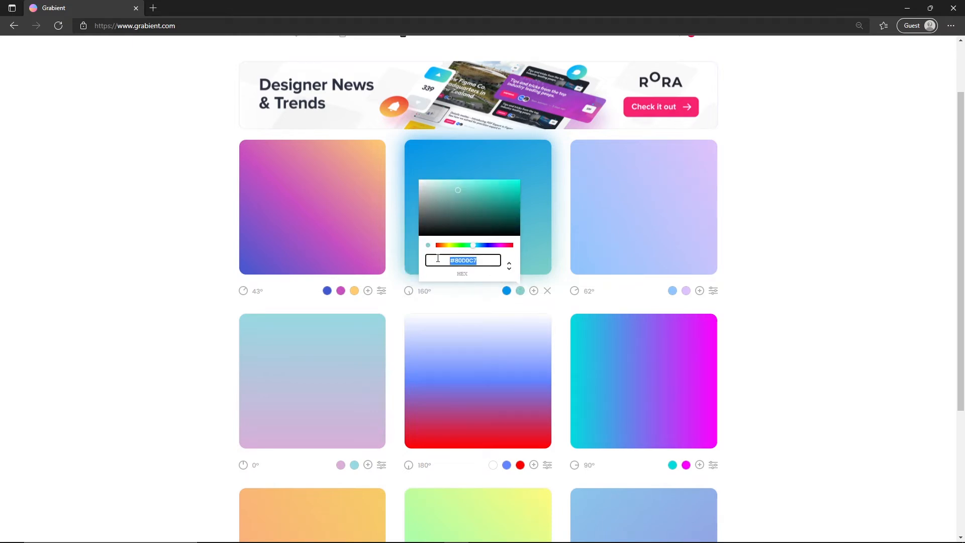
Switch to Illustrator and set the background gradient's ending color stop to the copied hex 80D0C7.
{"action": "key", "text": "alt+Tab"}
{"action": "left_click", "coordinate": [782, 244]}
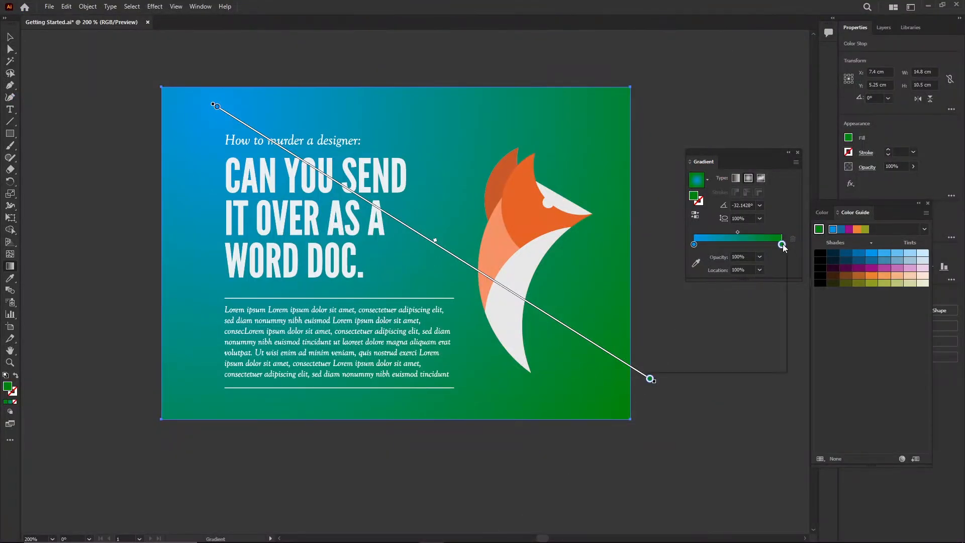
{"action": "double_click", "coordinate": [782, 244]}
{"action": "left_click_drag", "start_coordinate": [769, 334], "coordinate": [740, 336]}
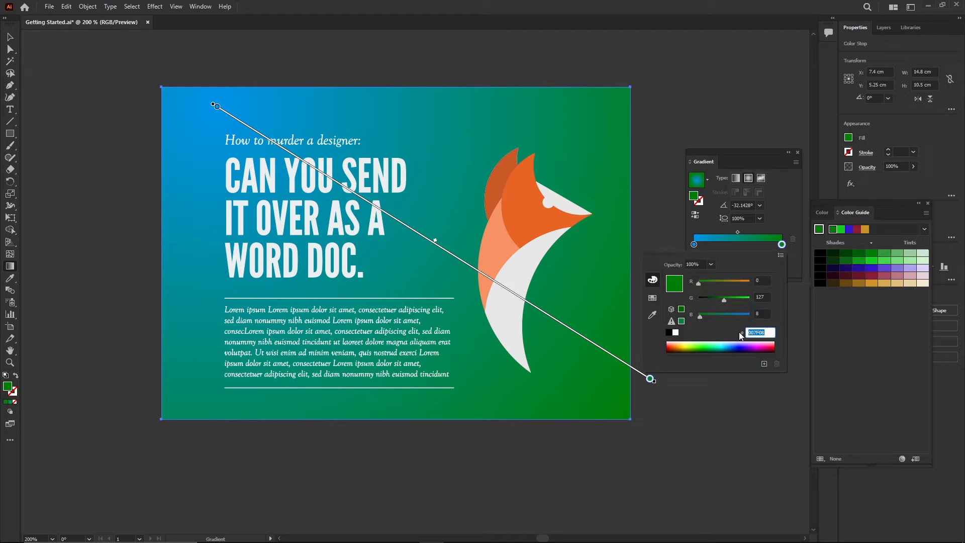
{"action": "key", "text": "ctrl+v"}
{"action": "key", "text": "Return"}
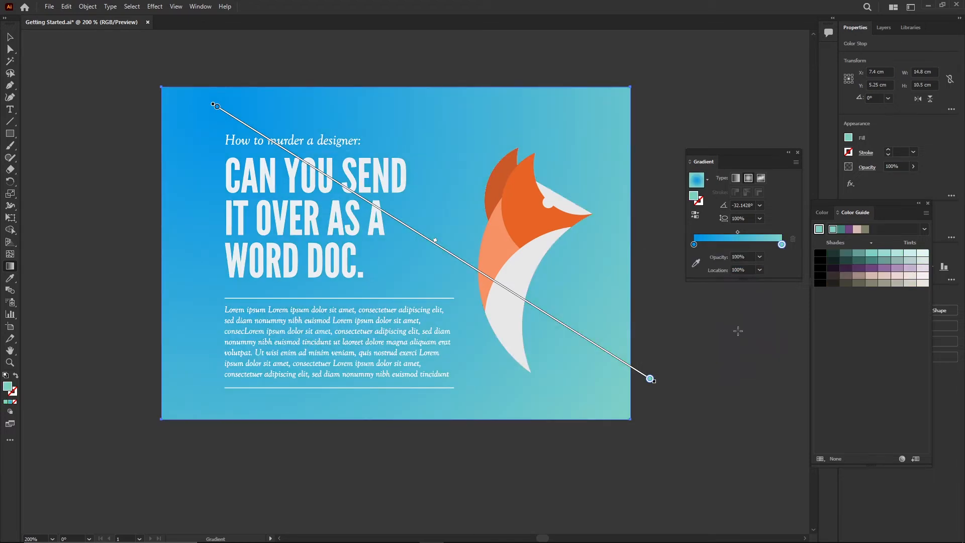
Change the background gradient to linear and redraw it diagonally from the rectangle's upper-left corner to its lower-right corner, at about -34°.
{"action": "left_click", "coordinate": [736, 178]}
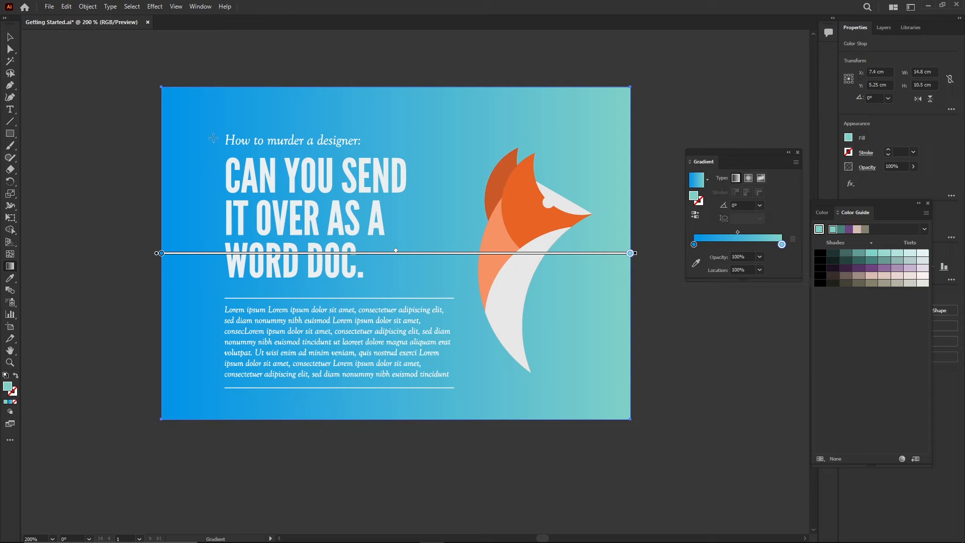
{"action": "left_click_drag", "start_coordinate": [185, 111], "coordinate": [612, 401]}
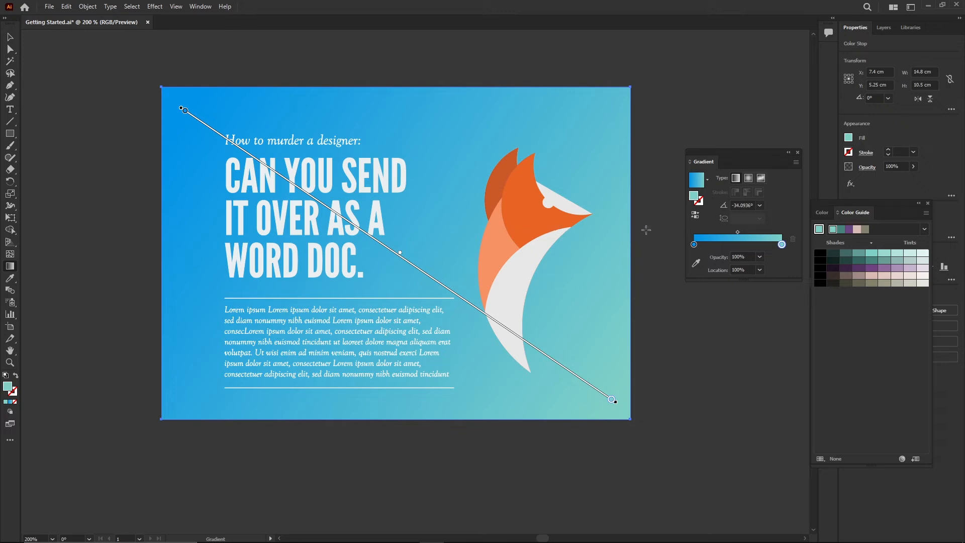
{"action": "key", "text": "alt+Tab"}
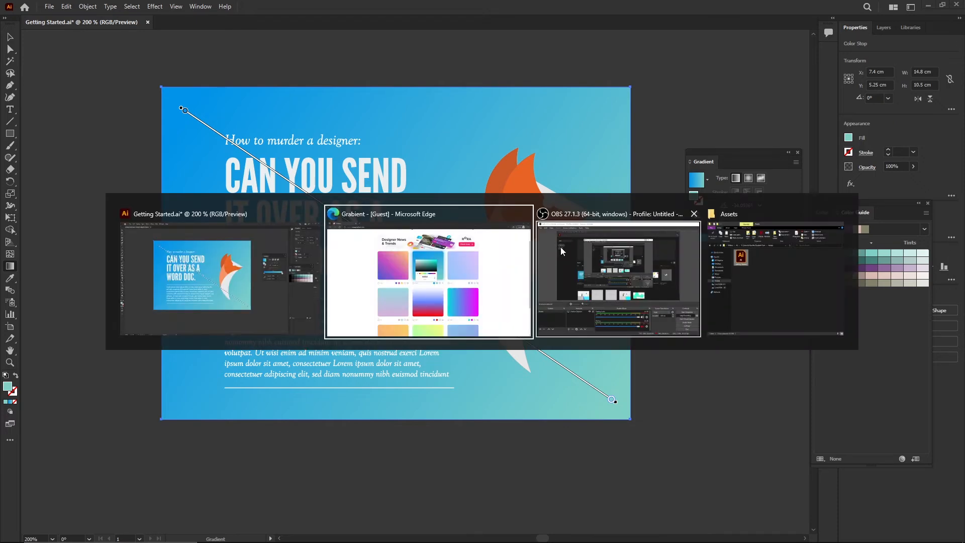
{"action": "key", "text": "alt+Tab"}
{"action": "key", "text": "alt+Tab"}
{"action": "key", "text": "alt+Tab"}
{"action": "key", "text": "alt+Tab"}
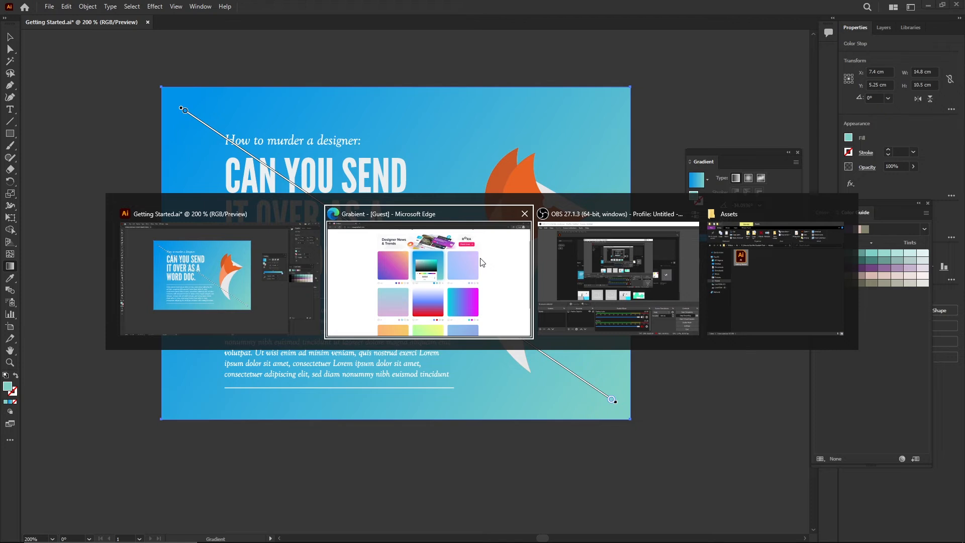
{"action": "key", "text": "alt+Tab"}
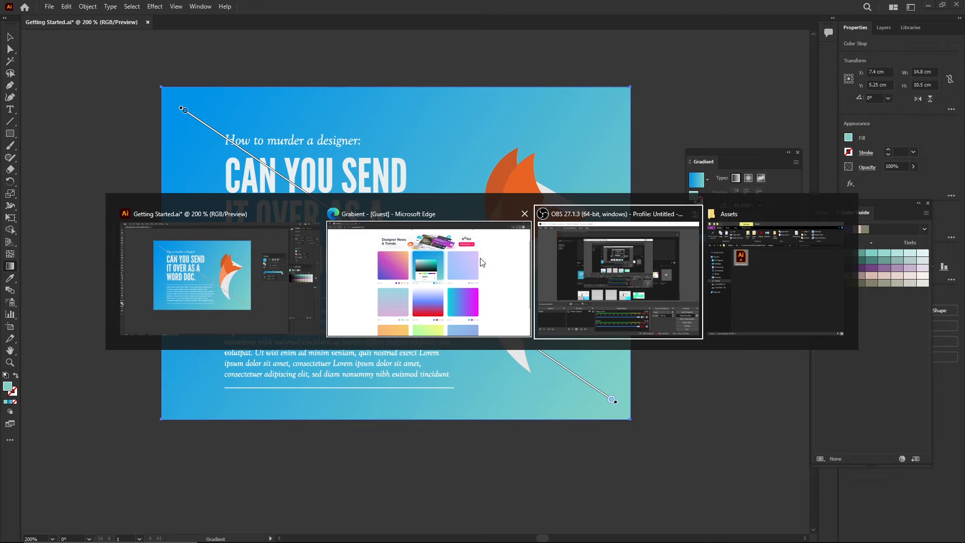
{"action": "key", "text": "alt+Tab"}
{"action": "key", "text": "alt+Tab"}
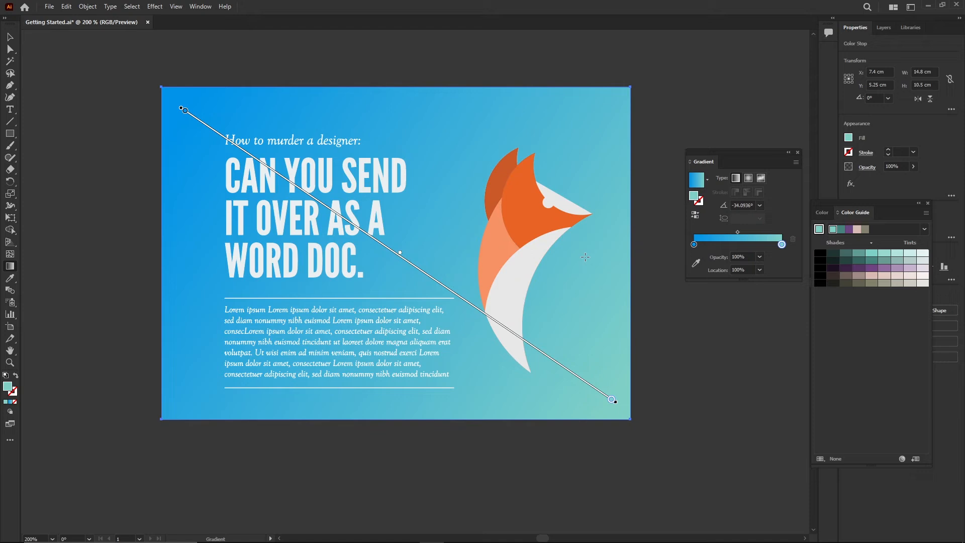
{"action": "key", "text": "alt+Tab"}
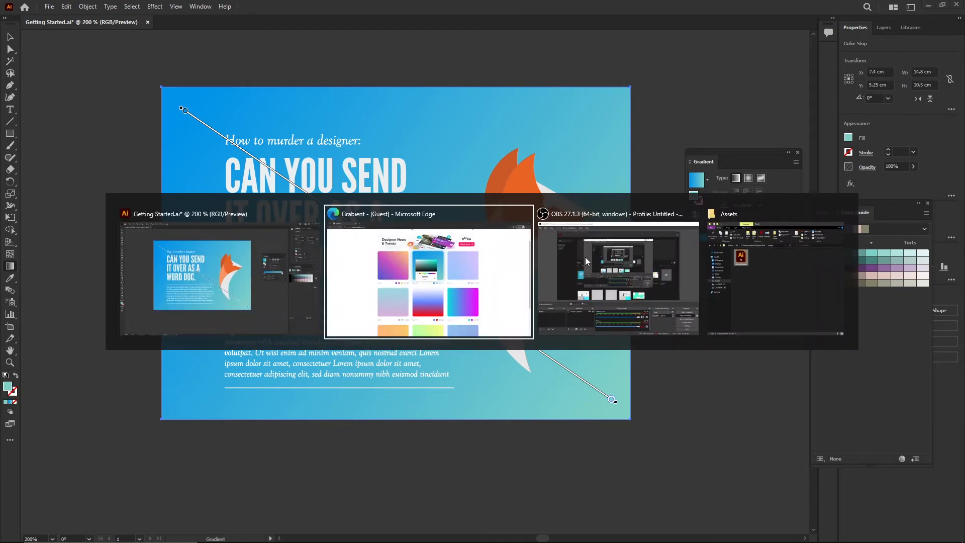
{"action": "key", "text": "alt+Tab"}
{"action": "key", "text": "alt+Tab"}
{"action": "key", "text": "alt+Tab"}
{"action": "key", "text": "alt+Tab"}
{"action": "key", "text": "alt+Tab"}
{"action": "key", "text": "alt+Tab"}
{"action": "key", "text": "alt+Tab"}
{"action": "key", "text": "alt+Tab"}
{"action": "key", "text": "alt+Tab"}
{"action": "key", "text": "alt+Tab"}
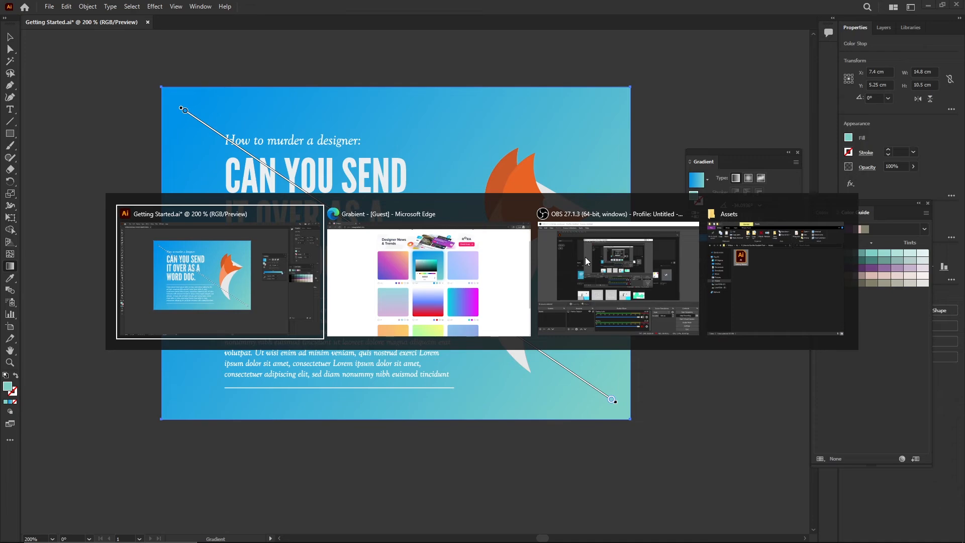
{"action": "key", "text": "alt+Tab"}
{"action": "key", "text": "alt+Tab"}
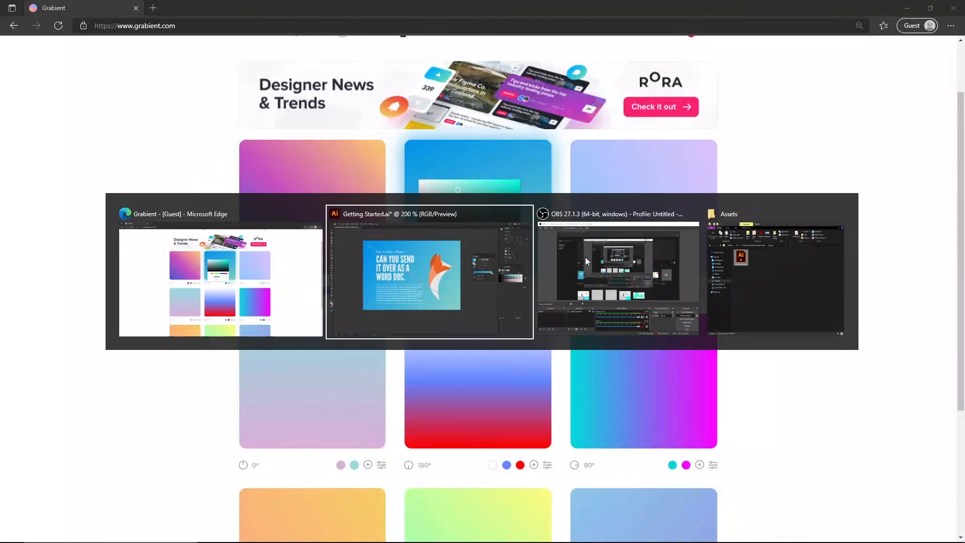
{"action": "key", "text": "alt+Tab"}
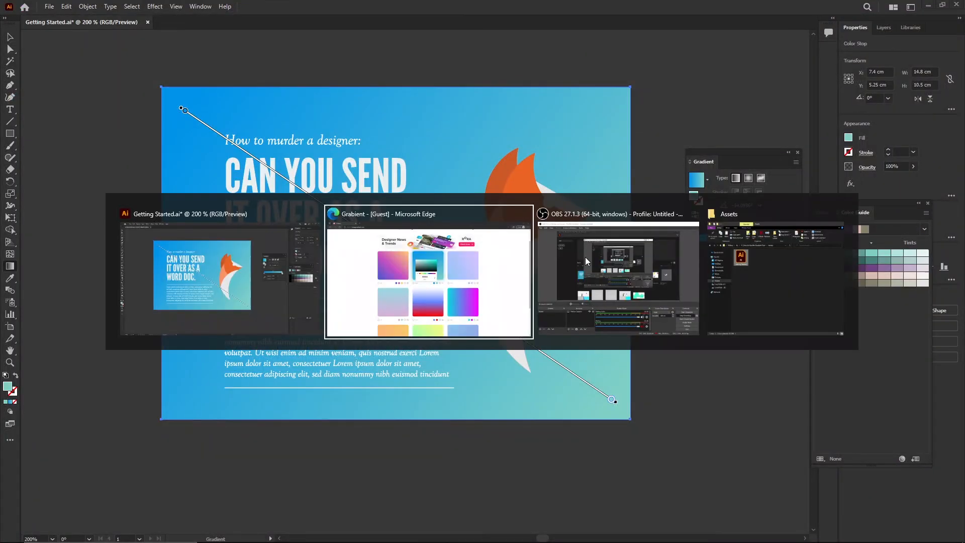
{"action": "key", "text": "alt+Tab"}
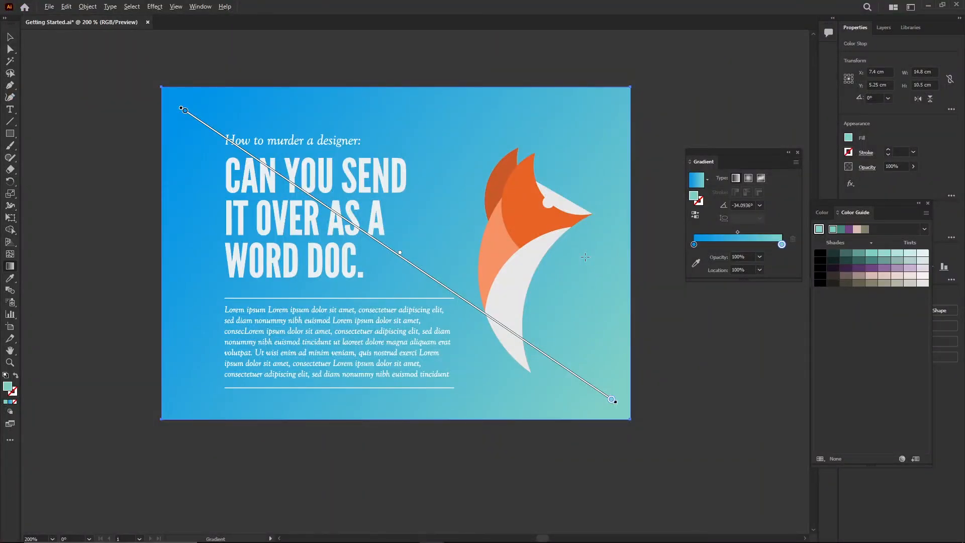
{"action": "key", "text": "alt+Tab"}
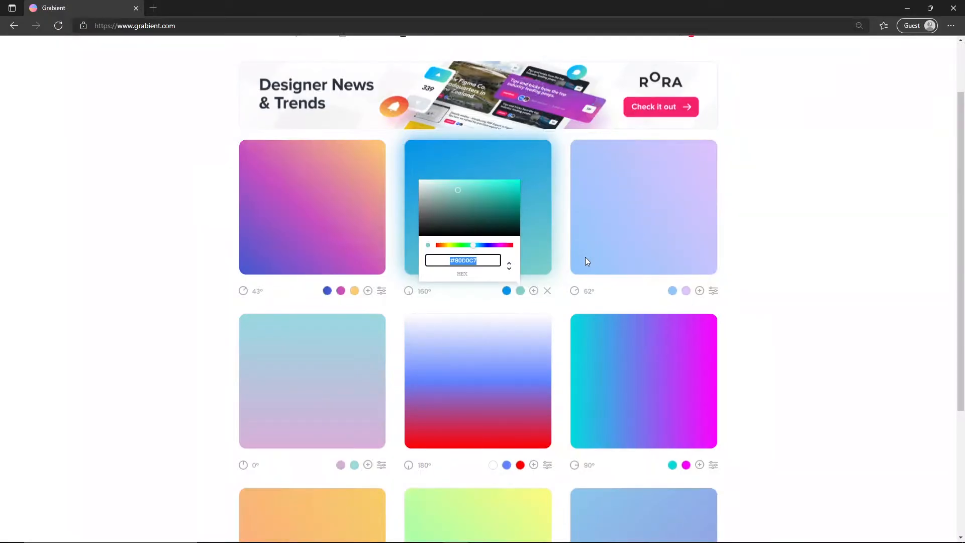
{"action": "key", "text": "alt+Tab"}
{"action": "key", "text": "alt+Tab"}
{"action": "key", "text": "alt+Tab"}
{"action": "key", "text": "alt+Tab"}
{"action": "key", "text": "alt+Tab"}
{"action": "key", "text": "alt+Tab"}
{"action": "key", "text": "alt+Tab"}
{"action": "key", "text": "alt+Tab"}
{"action": "key", "text": "alt+Tab"}
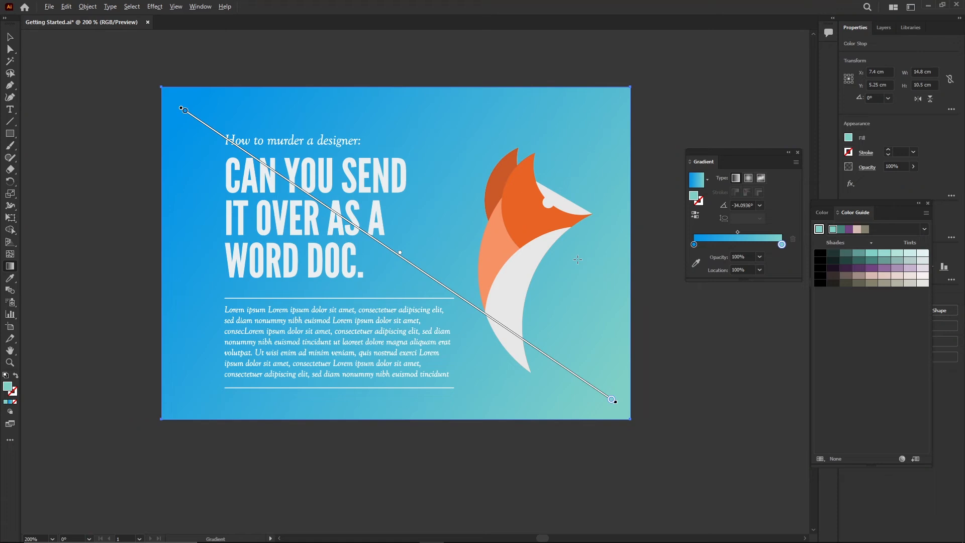
Switch to Grabient, go to page 2 of the gradients and copy hex #FA8BFF from the first color of the 45° pink-blue-green gradient.
{"action": "key", "text": "alt+Tab"}
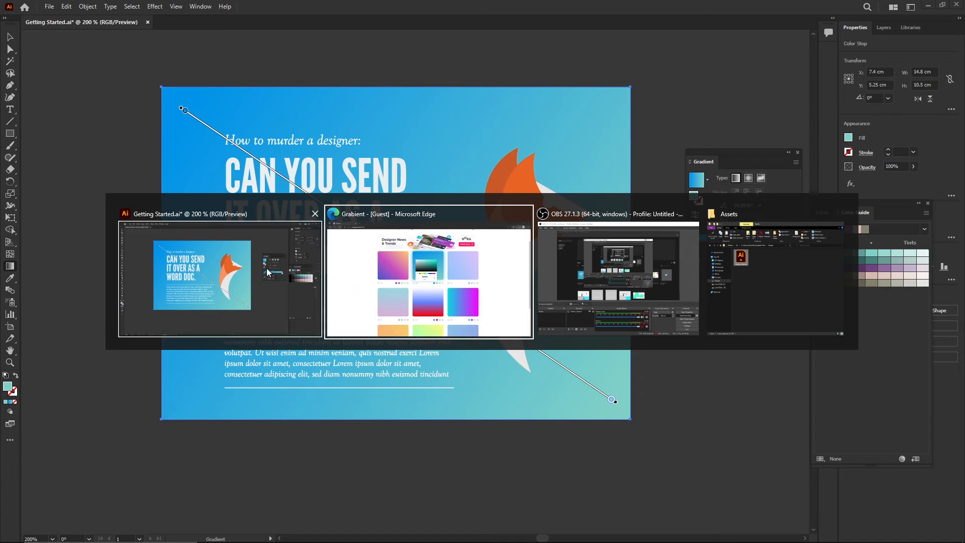
{"action": "left_click", "coordinate": [378, 282]}
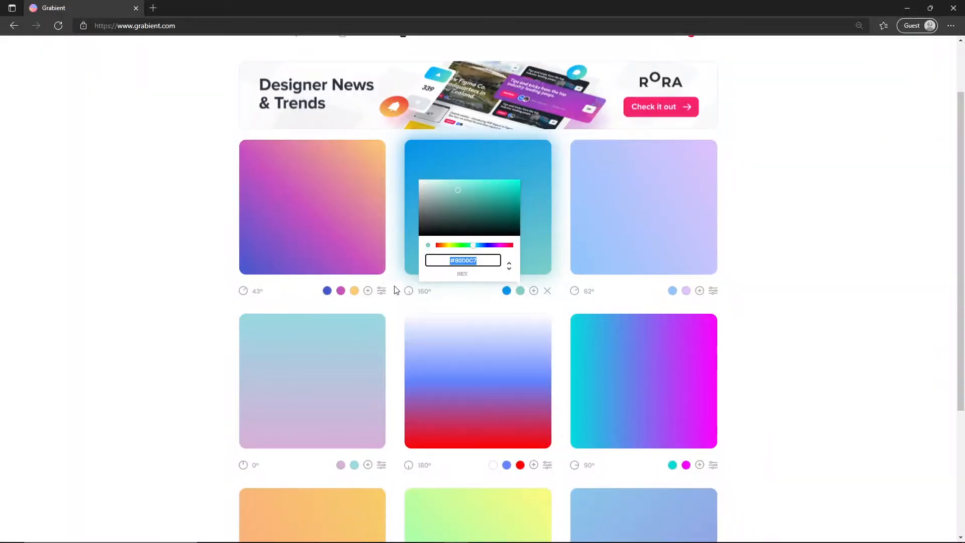
{"action": "scroll", "coordinate": [452, 445], "scroll_direction": "down", "scroll_amount": 4}
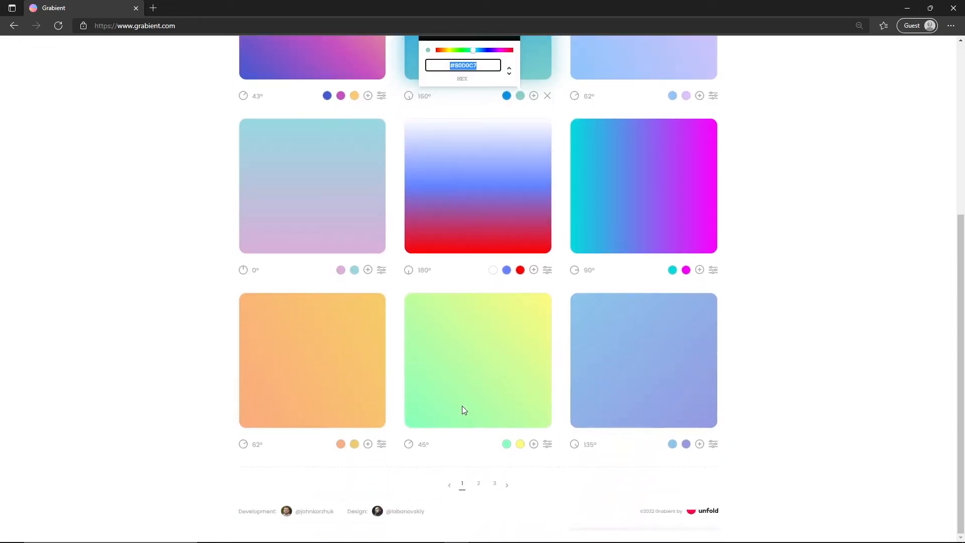
{"action": "left_click", "coordinate": [480, 490]}
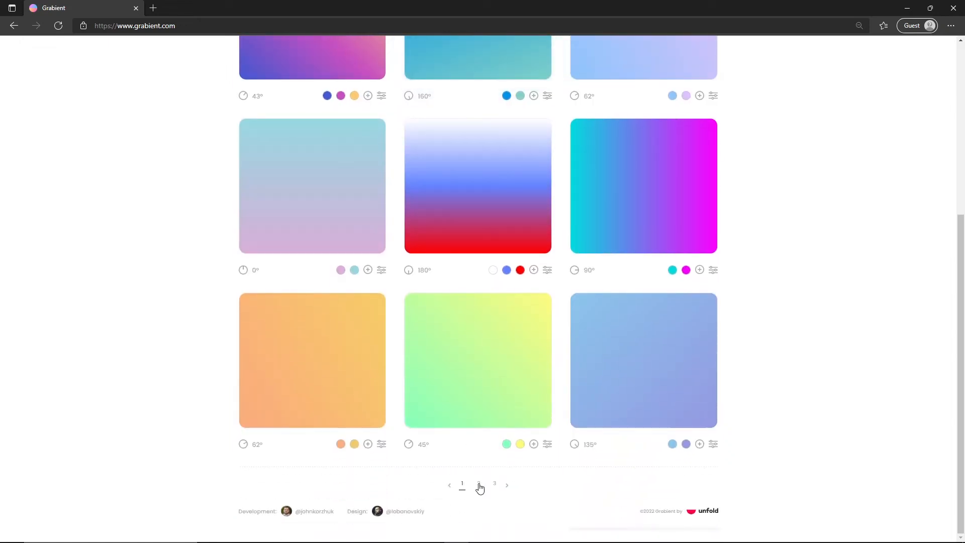
{"action": "left_click", "coordinate": [479, 485]}
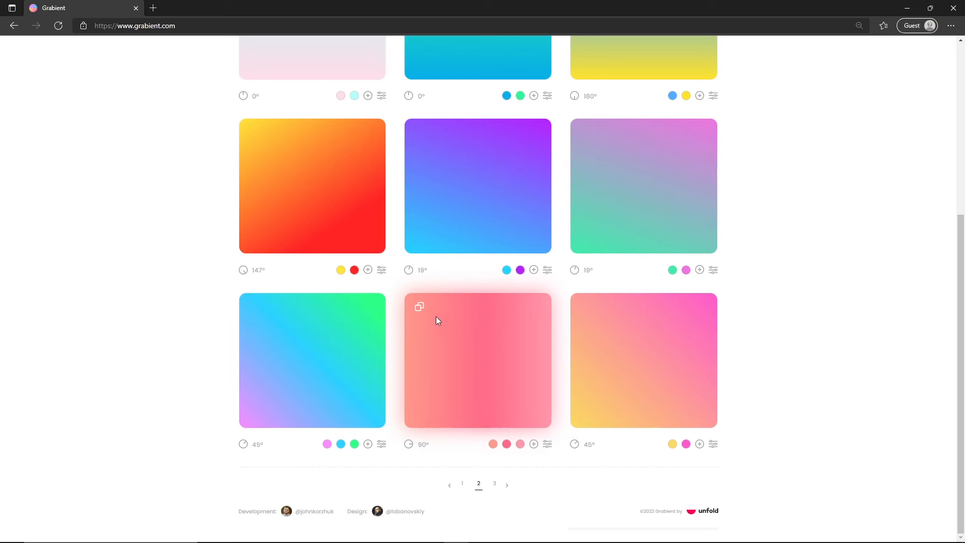
{"action": "left_click", "coordinate": [327, 444]}
{"action": "left_click", "coordinate": [293, 417]}
{"action": "left_click_drag", "start_coordinate": [293, 417], "coordinate": [244, 411]}
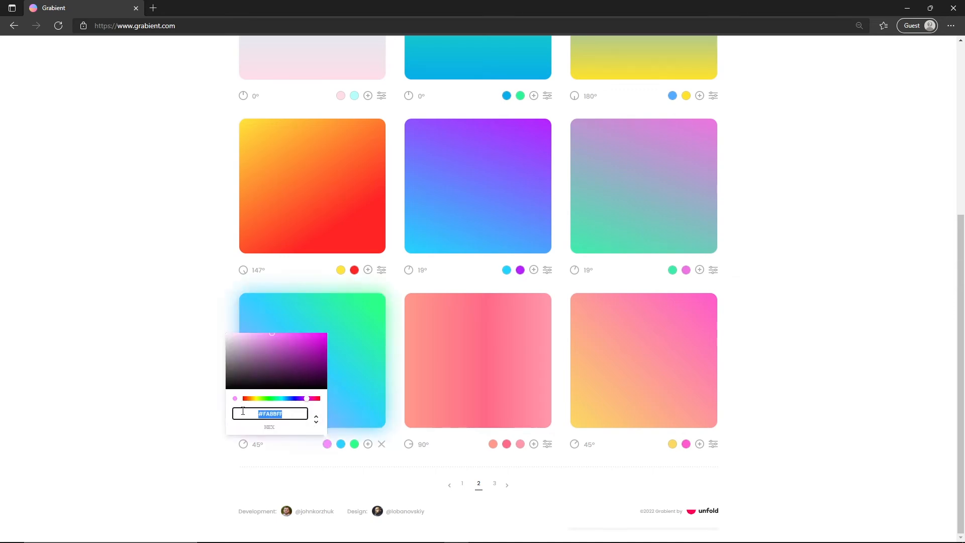
Switch to Illustrator and set the background gradient's starting color stop to the copied hex FA8BFF.
{"action": "key", "text": "alt+Tab"}
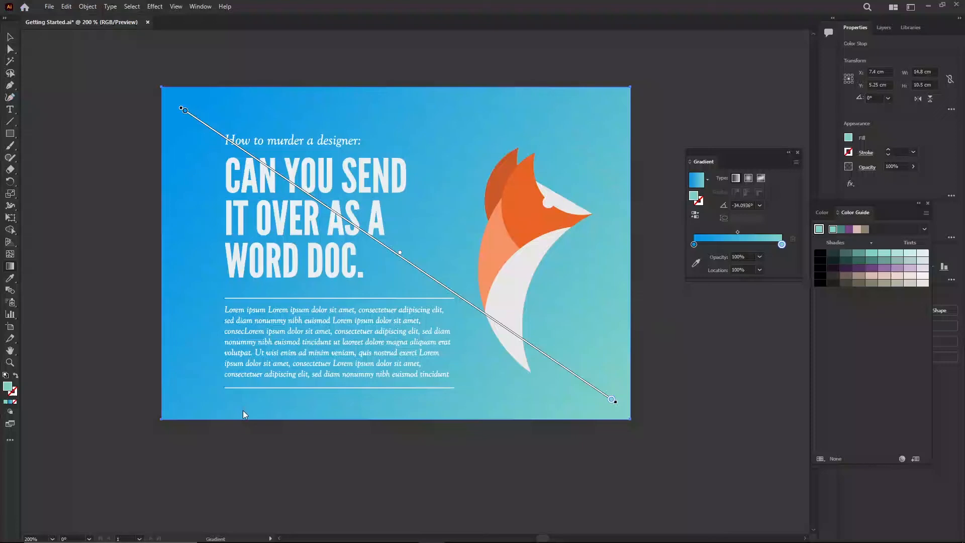
{"action": "double_click", "coordinate": [695, 245]}
{"action": "left_click_drag", "start_coordinate": [769, 332], "coordinate": [737, 327]}
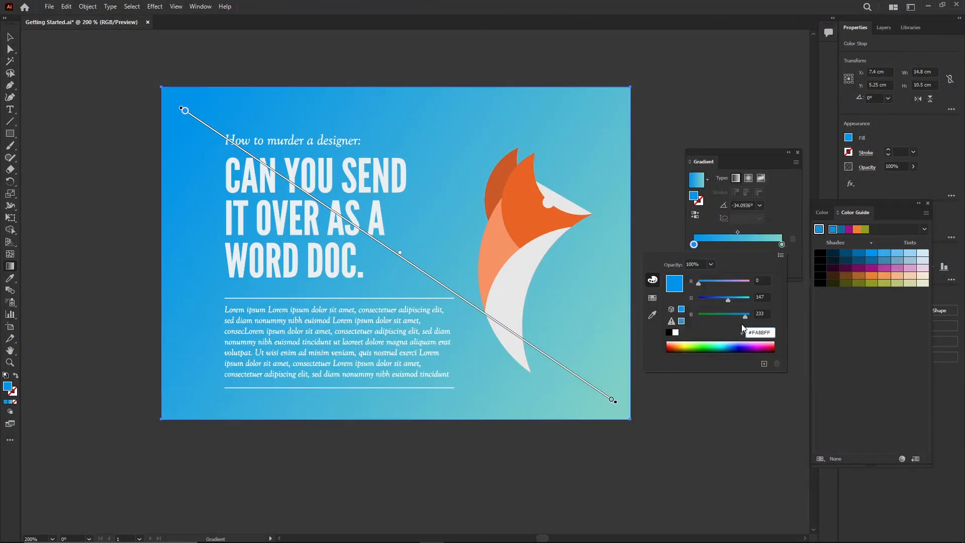
{"action": "key", "text": "Return"}
Copy hex #2BFF88 from the third color of Grabient's pink-blue-green gradient and apply it to the ending color stop in Illustrator.
{"action": "key", "text": "alt+Tab"}
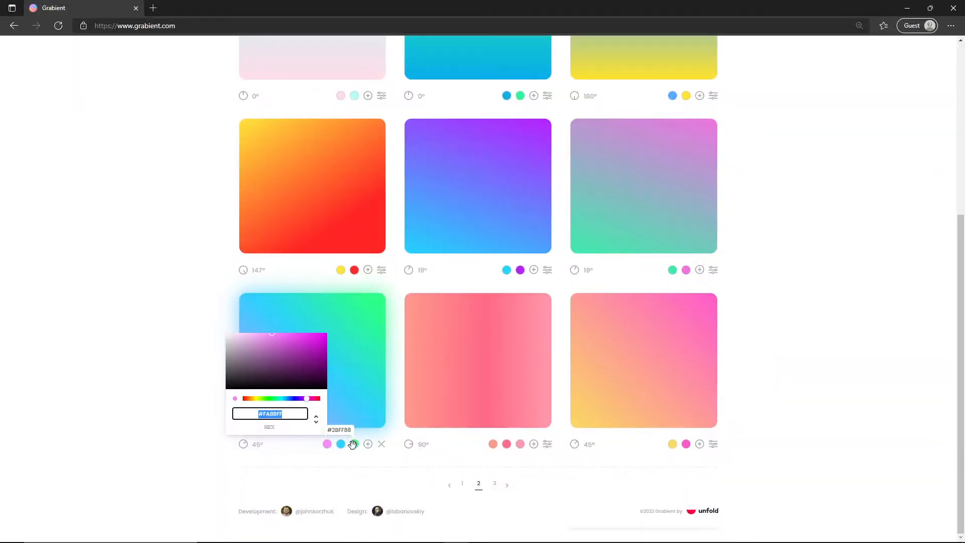
{"action": "left_click", "coordinate": [353, 444]}
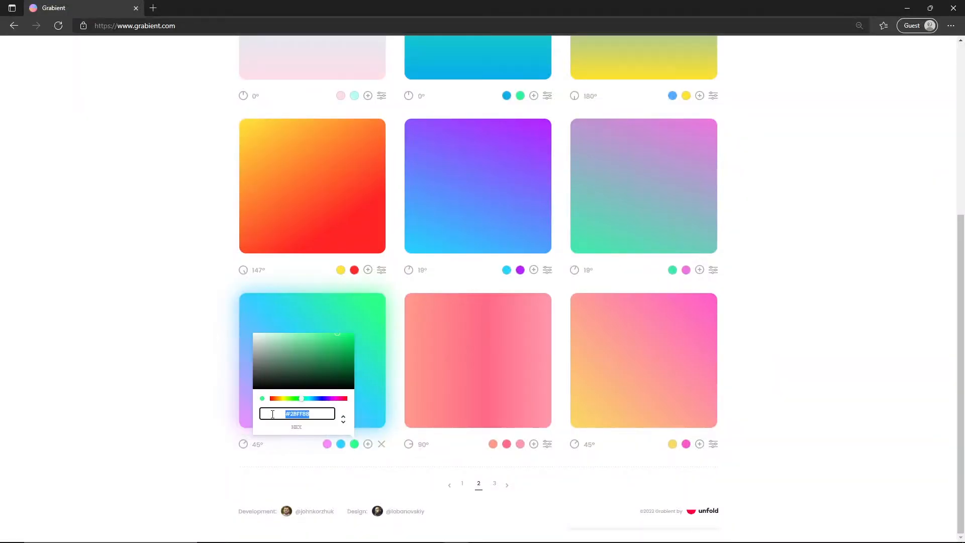
{"action": "key", "text": "alt+Tab"}
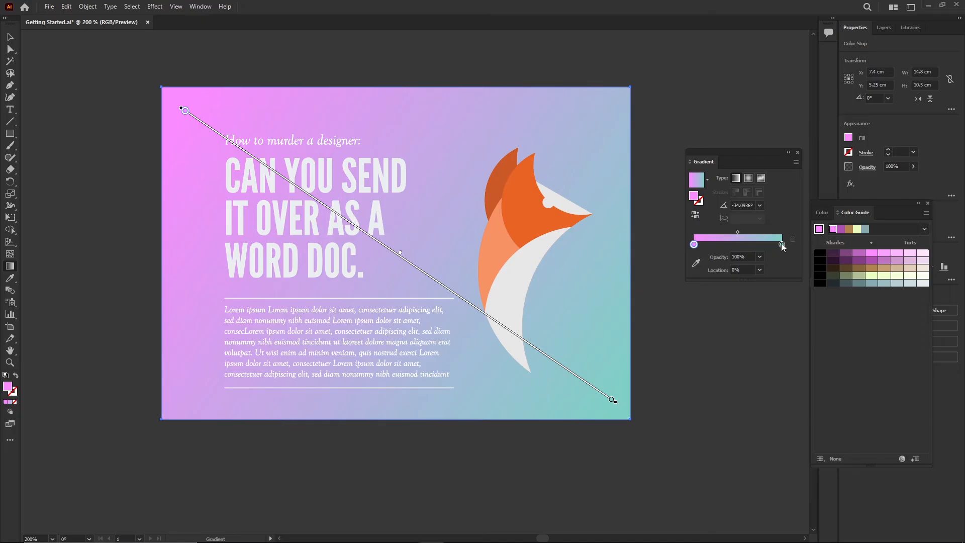
{"action": "double_click", "coordinate": [782, 245]}
{"action": "double_click", "coordinate": [770, 332]}
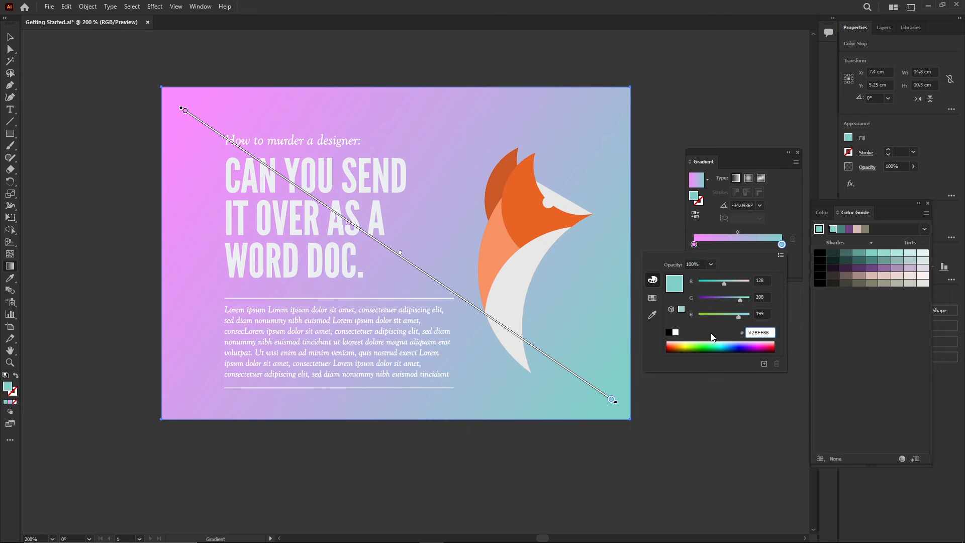
{"action": "key", "text": "Return"}
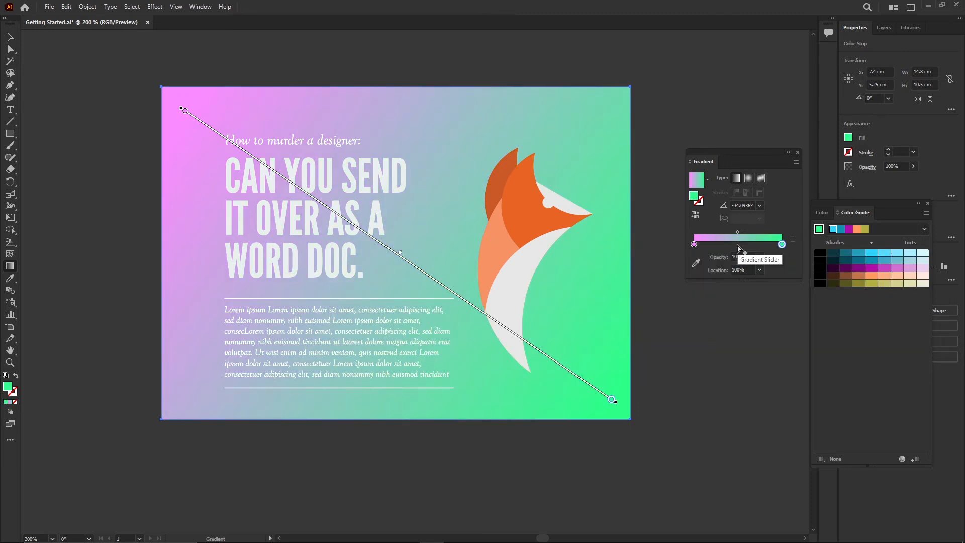
Add a middle color stop to the background gradient, switch to Grabient and copy hex #2BD2FF from the pink-blue-green gradient's second color.
{"action": "left_click", "coordinate": [737, 245]}
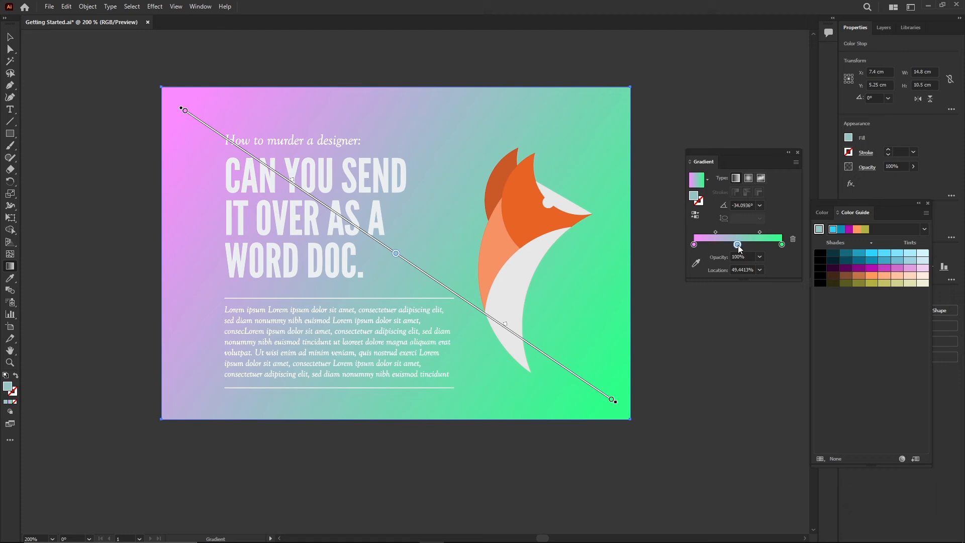
{"action": "double_click", "coordinate": [737, 246]}
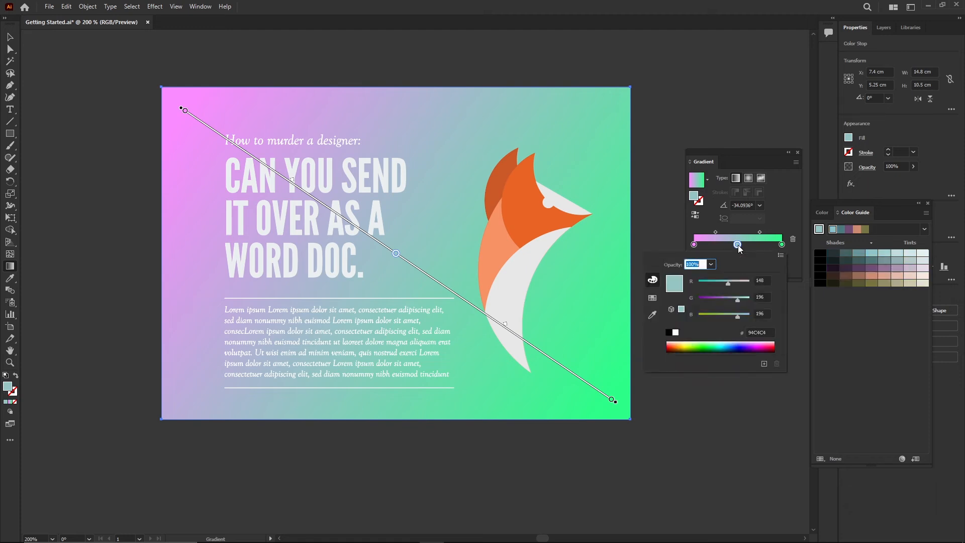
{"action": "key", "text": "alt+Tab"}
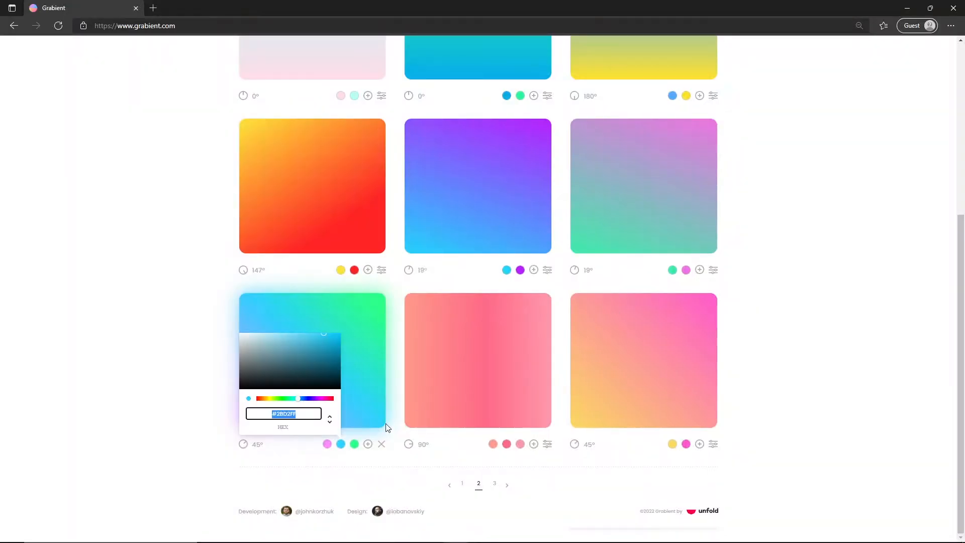
{"action": "left_click", "coordinate": [343, 450]}
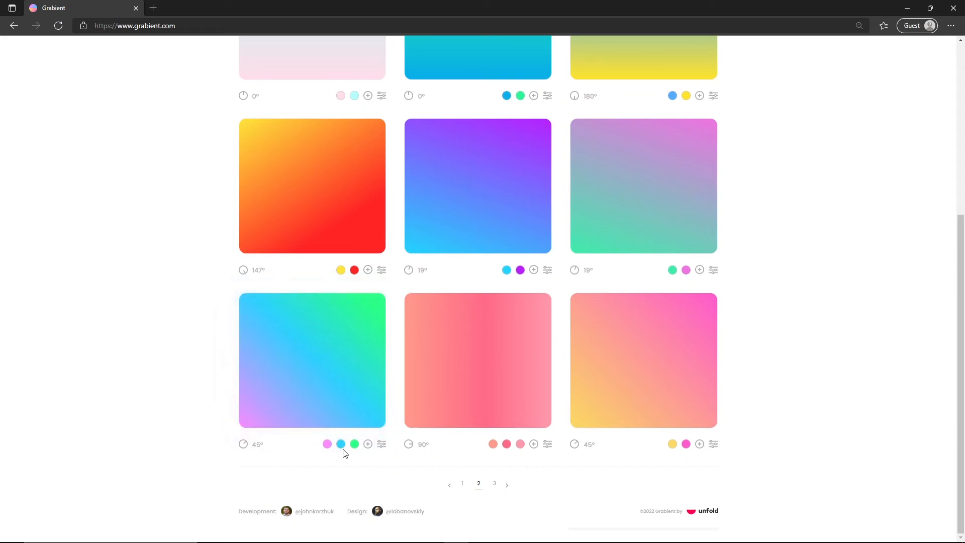
{"action": "left_click", "coordinate": [341, 444]}
{"action": "left_click_drag", "start_coordinate": [314, 413], "coordinate": [273, 412]}
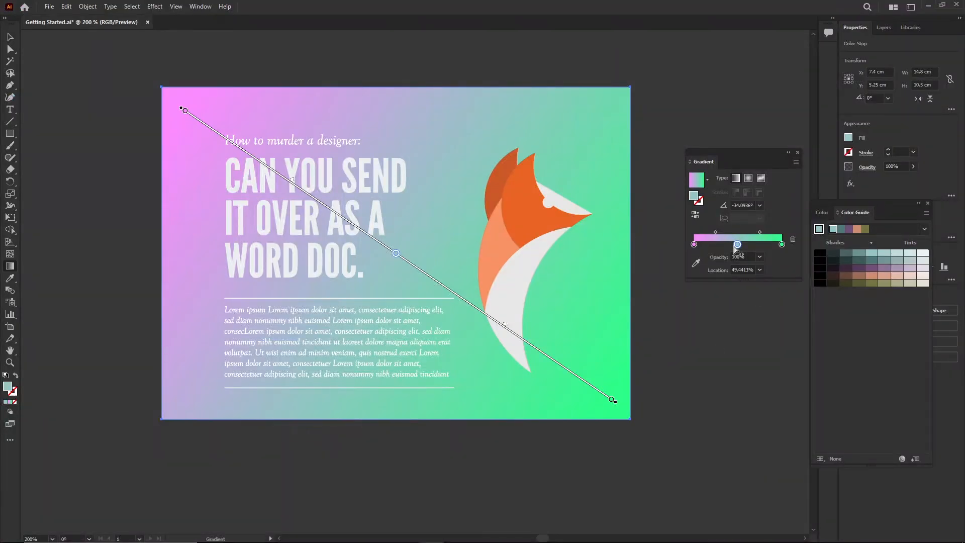
Switch to Illustrator and set the background gradient's middle color stop to the copied hex 2BD2FF at a location of 50%.
{"action": "left_click", "coordinate": [738, 245]}
{"action": "double_click", "coordinate": [738, 245]}
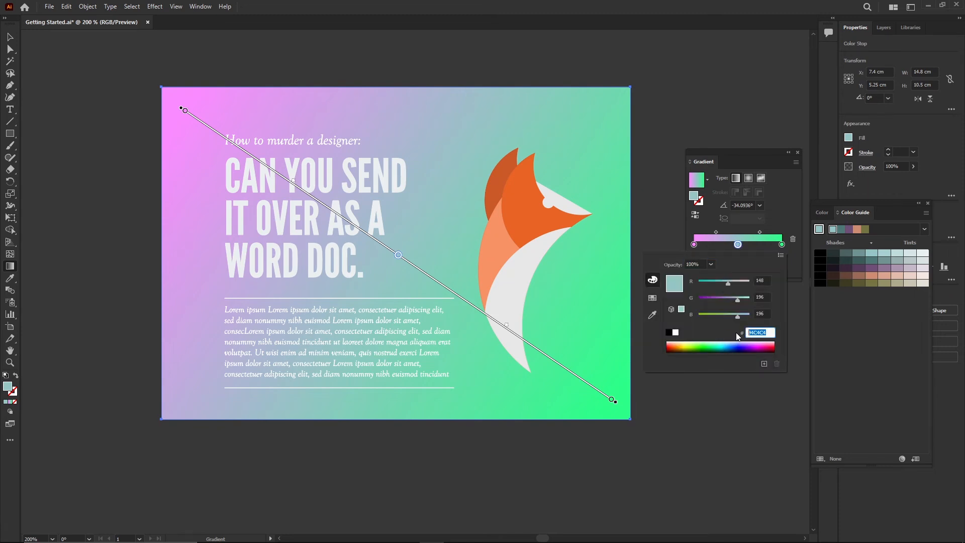
{"action": "key", "text": "Return"}
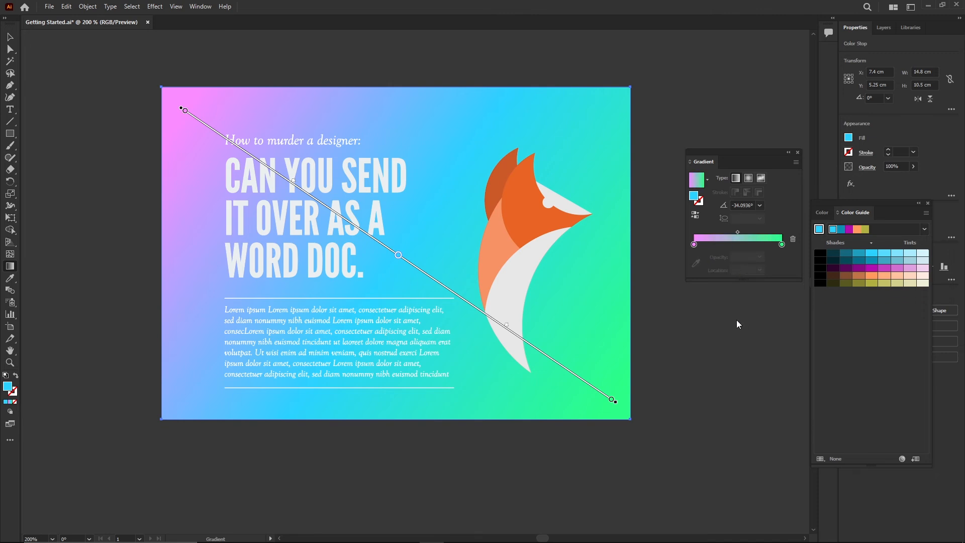
{"action": "key", "text": "Delete"}
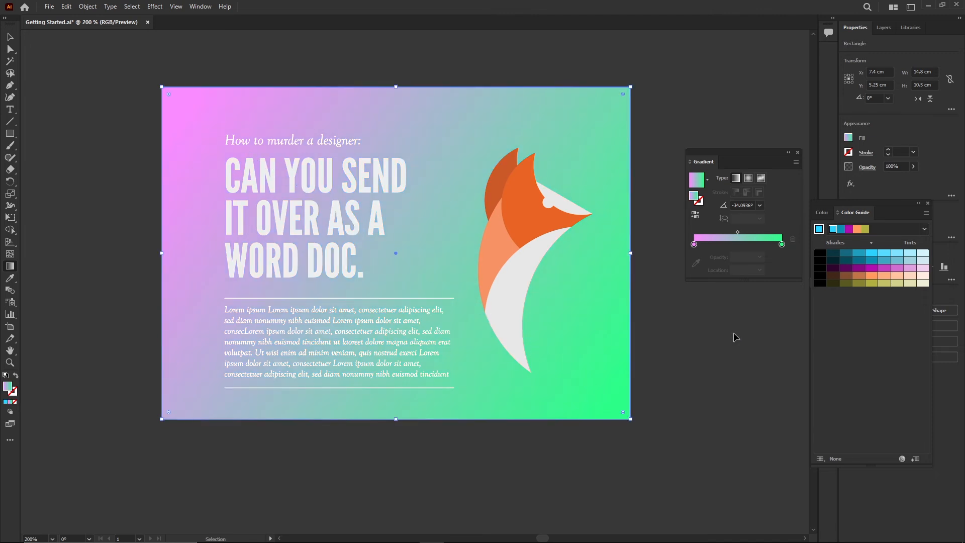
{"action": "key", "text": "ctrl+z"}
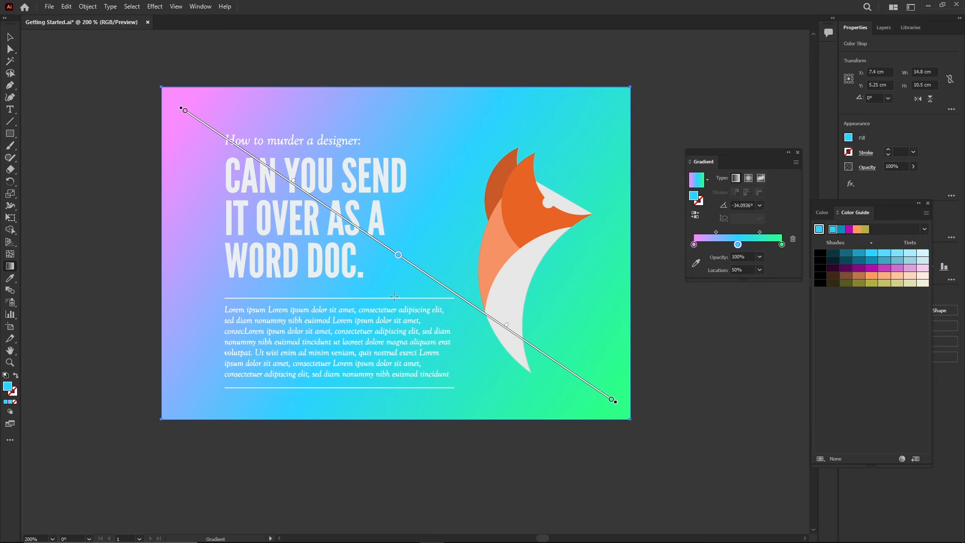
Close the Color Guide and fill the fox's white chest shape with the same pink-blue-green gradient.
{"action": "key", "text": "v"}
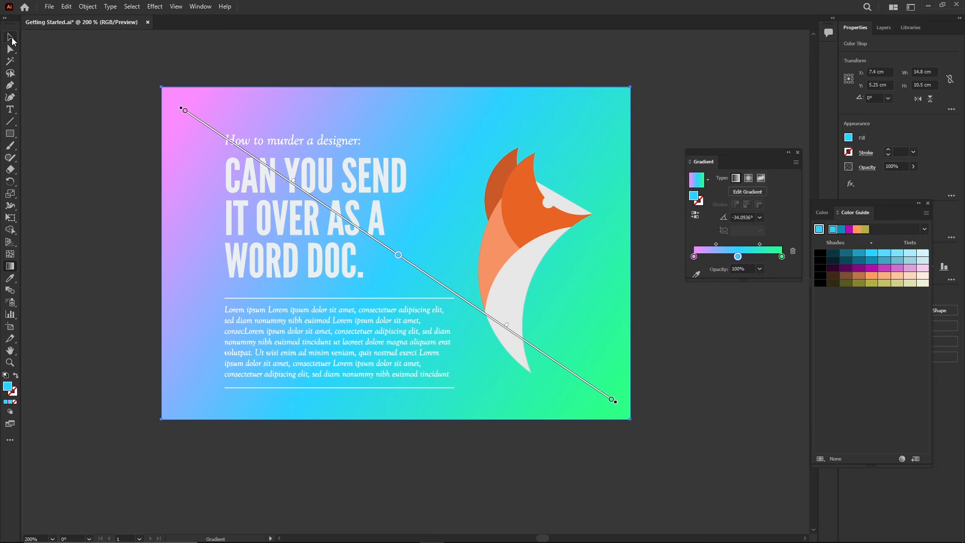
{"action": "left_click", "coordinate": [514, 279]}
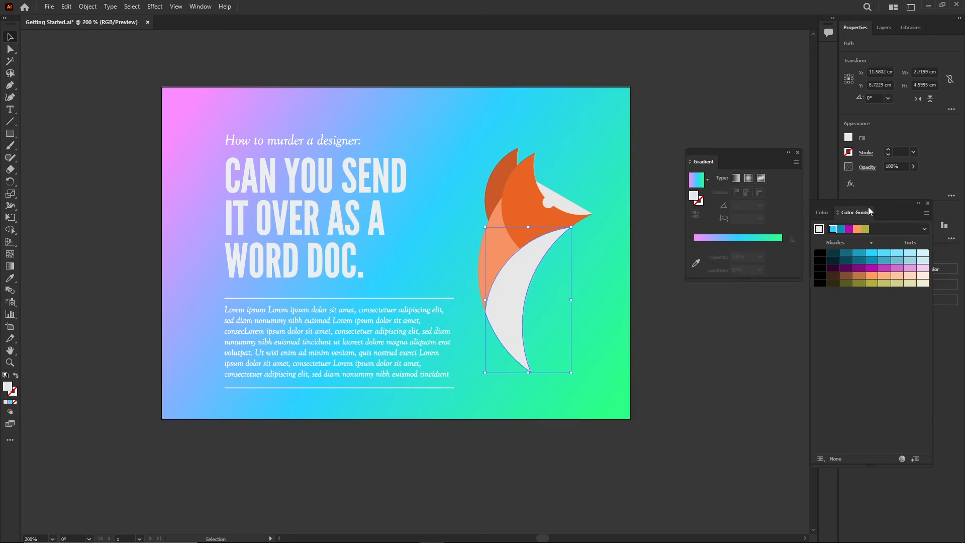
{"action": "left_click", "coordinate": [928, 204]}
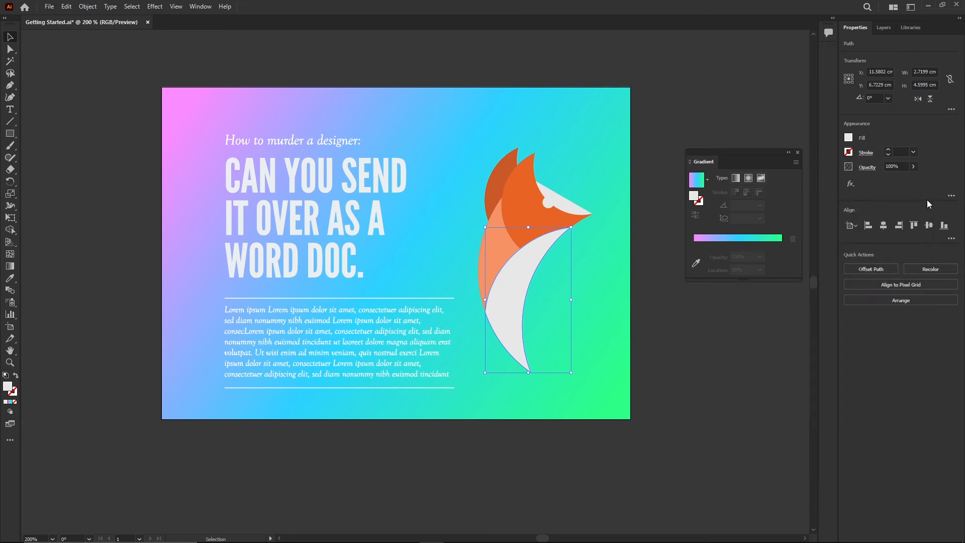
{"action": "left_click", "coordinate": [849, 139]}
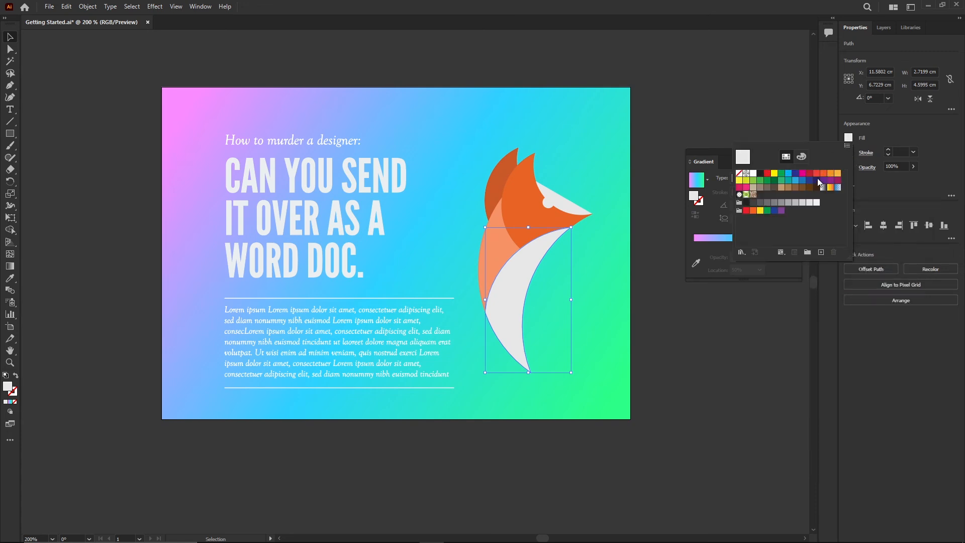
{"action": "left_click", "coordinate": [950, 182]}
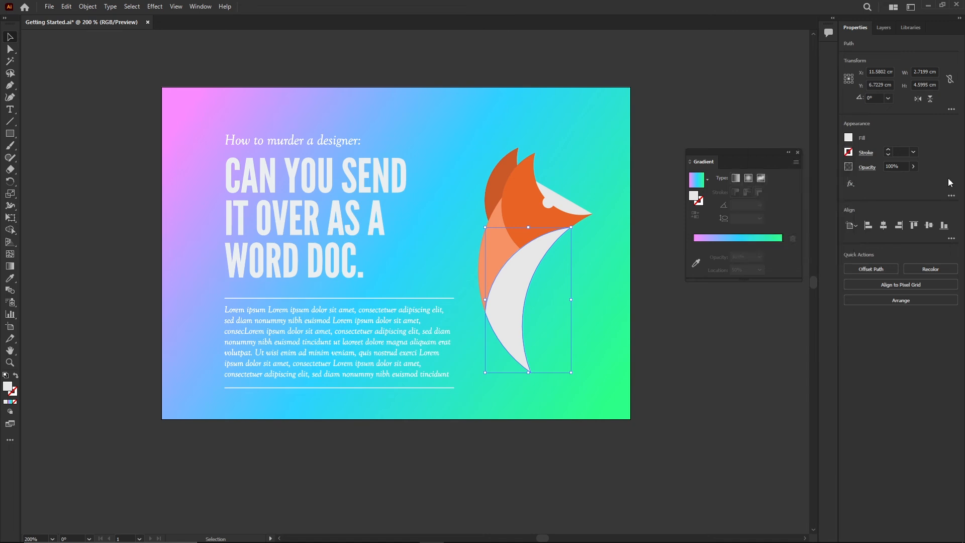
{"action": "left_click", "coordinate": [696, 180]}
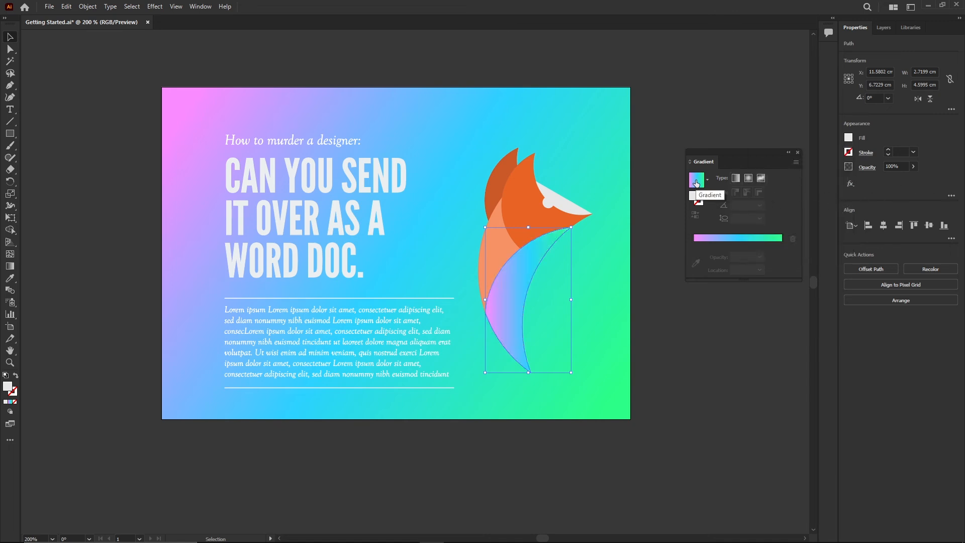
Redraw the chest shape's gradient with the Gradient tool, diagonally from its upper tip down to its middle.
{"action": "left_click", "coordinate": [10, 266]}
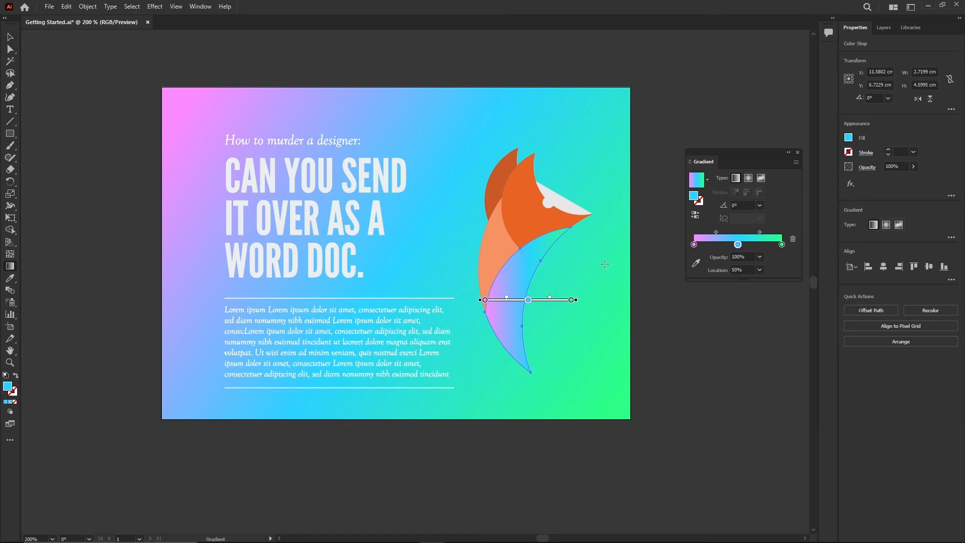
{"action": "left_click_drag", "start_coordinate": [547, 237], "coordinate": [511, 337]}
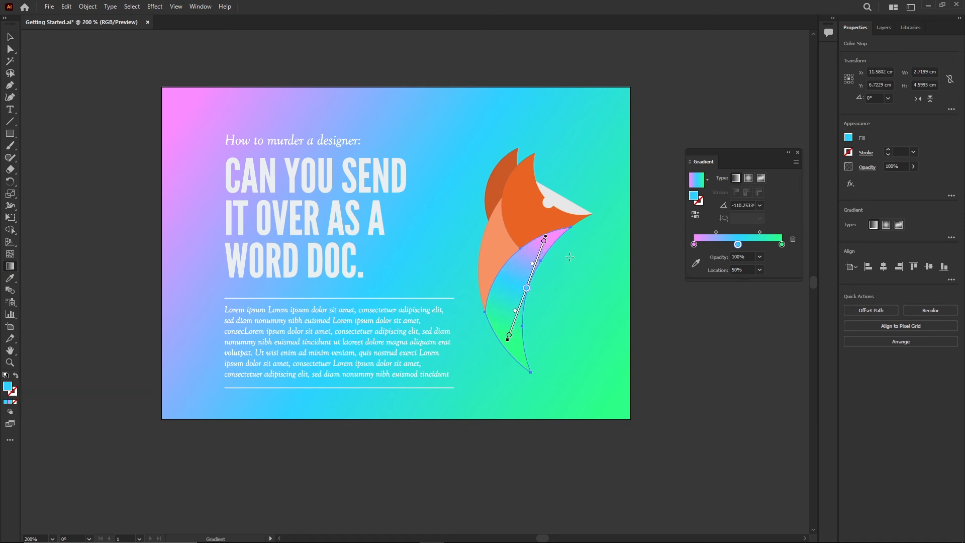
{"action": "left_click_drag", "start_coordinate": [563, 244], "coordinate": [518, 317]}
Deselect the artwork, close the gradient settings and save the document.
{"action": "key", "text": "v"}
{"action": "left_click", "coordinate": [686, 364]}
{"action": "left_click", "coordinate": [798, 153]}
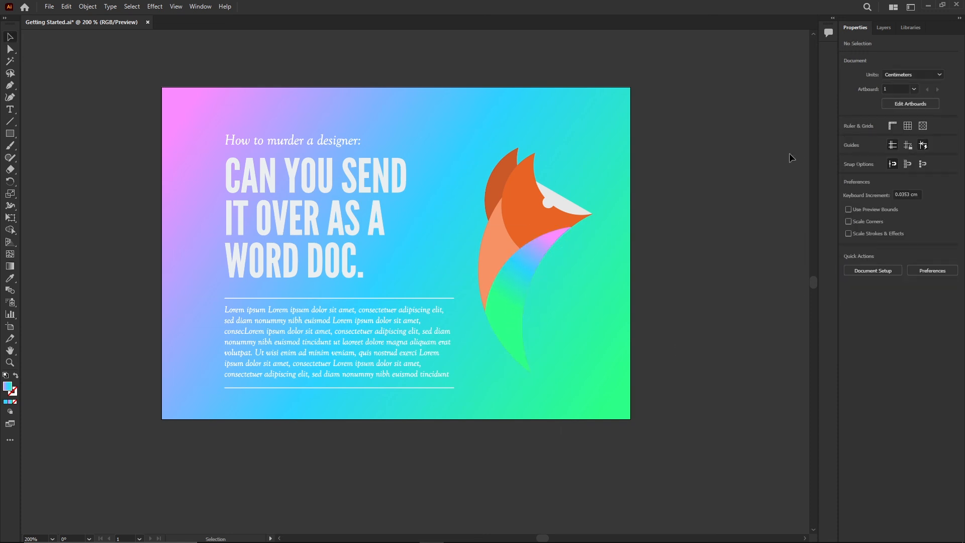
{"action": "key", "text": "ctrl+0"}
{"action": "key", "text": "ctrl+s"}
Change the background rectangle's fill to a freeform gradient and move the gradient settings clear of the fox.
{"action": "left_click", "coordinate": [716, 108]}
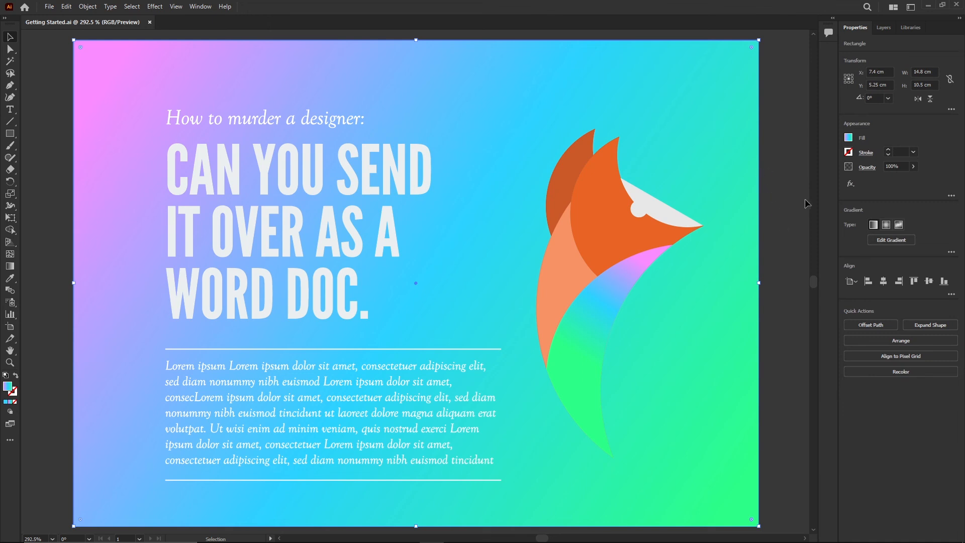
{"action": "left_click", "coordinate": [849, 137]}
{"action": "left_click", "coordinate": [800, 249]}
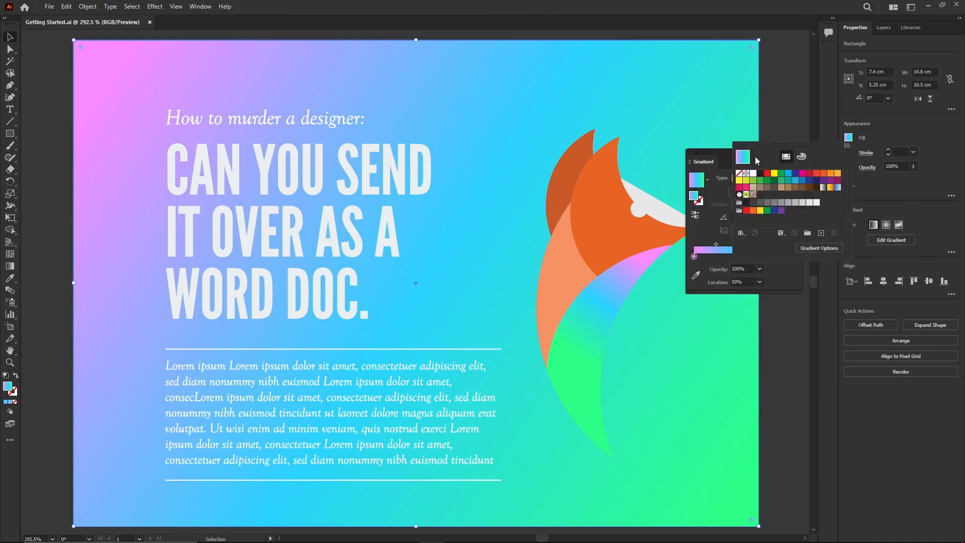
{"action": "left_click", "coordinate": [788, 226]}
{"action": "left_click", "coordinate": [761, 179]}
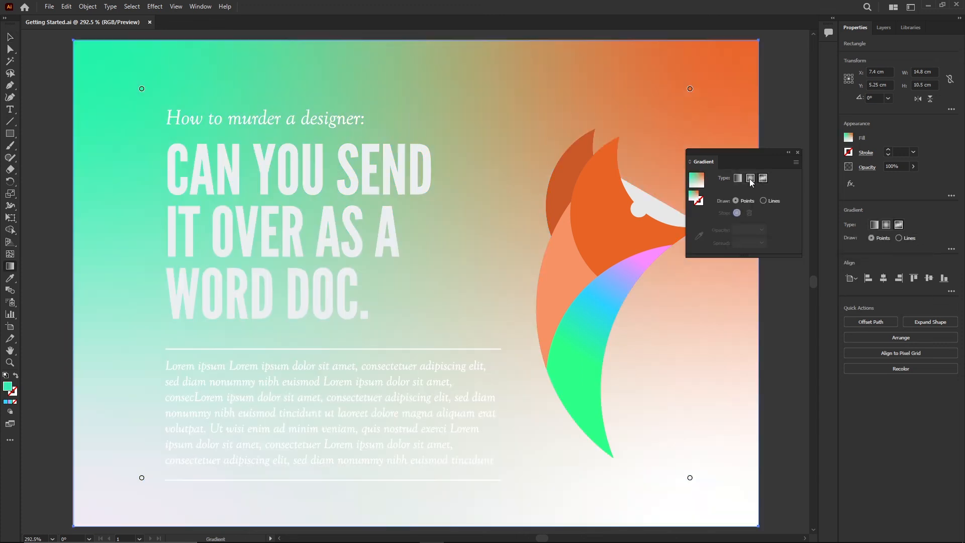
{"action": "left_click_drag", "start_coordinate": [743, 160], "coordinate": [783, 237]}
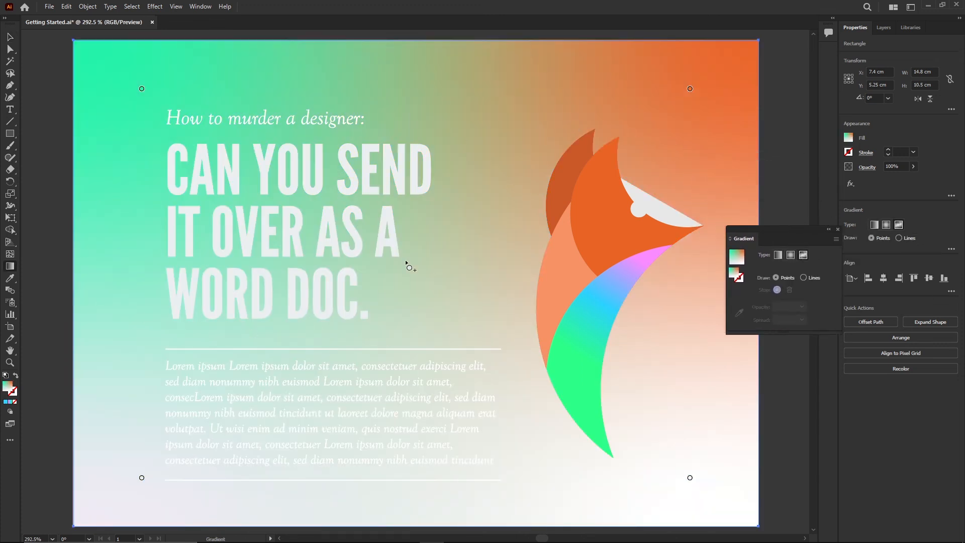
Rearrange the background's upper color points so orange sits near the start of the subtitle and green sits above the fox's nose.
{"action": "key", "text": "ctrl+minus"}
{"action": "left_click_drag", "start_coordinate": [220, 141], "coordinate": [264, 151]}
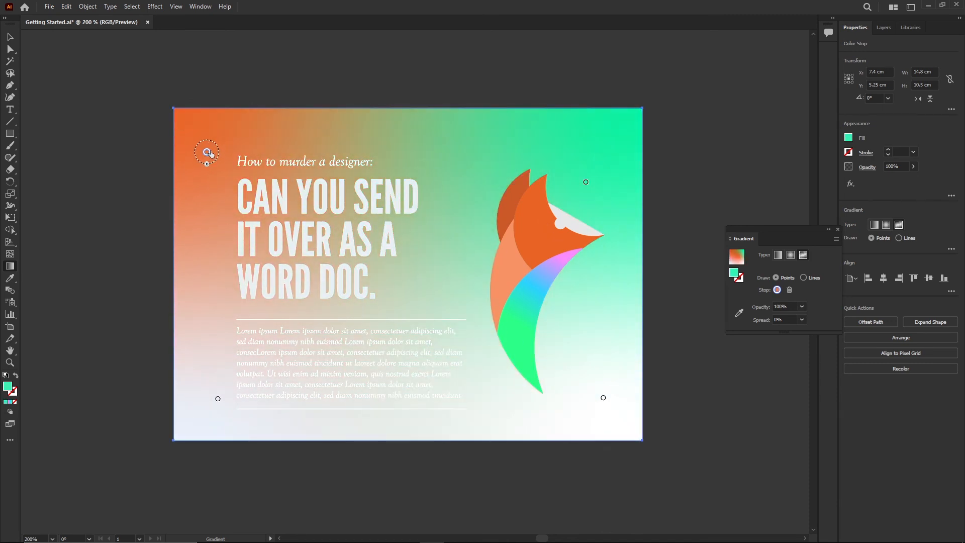
{"action": "left_click_drag", "start_coordinate": [212, 153], "coordinate": [243, 157]}
Add three orange color points to the background: beside the fox's back, on the headline's last line and near the lower-right corner.
{"action": "left_click", "coordinate": [475, 262]}
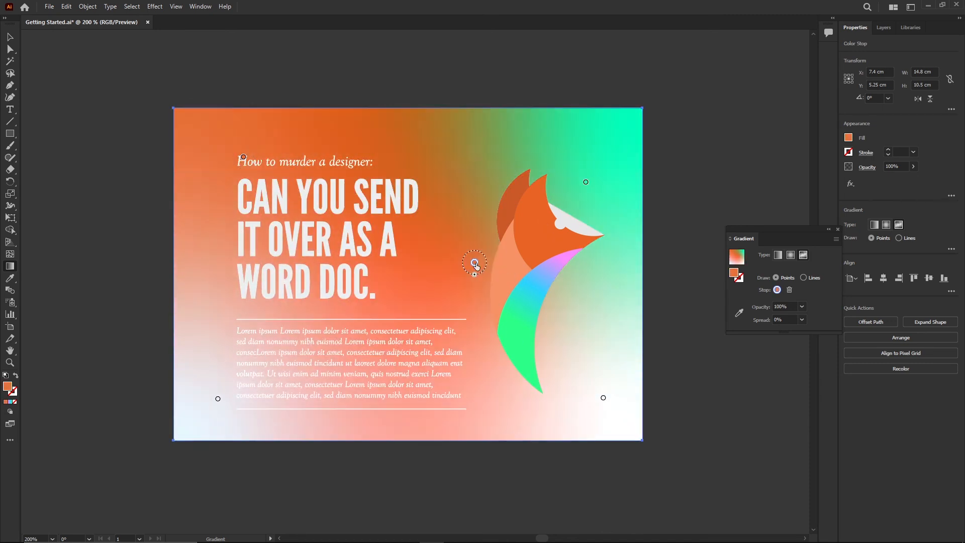
{"action": "left_click", "coordinate": [357, 286]}
{"action": "left_click", "coordinate": [614, 353]}
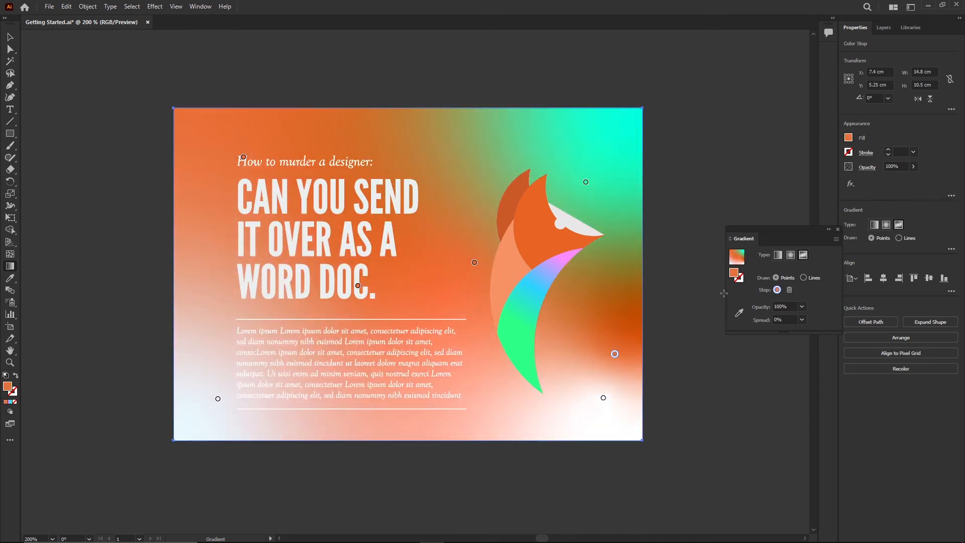
Set the freeform gradient to draw lines, then add a closed white loop over the fox and a straight white line across the headline.
{"action": "left_click", "coordinate": [803, 278]}
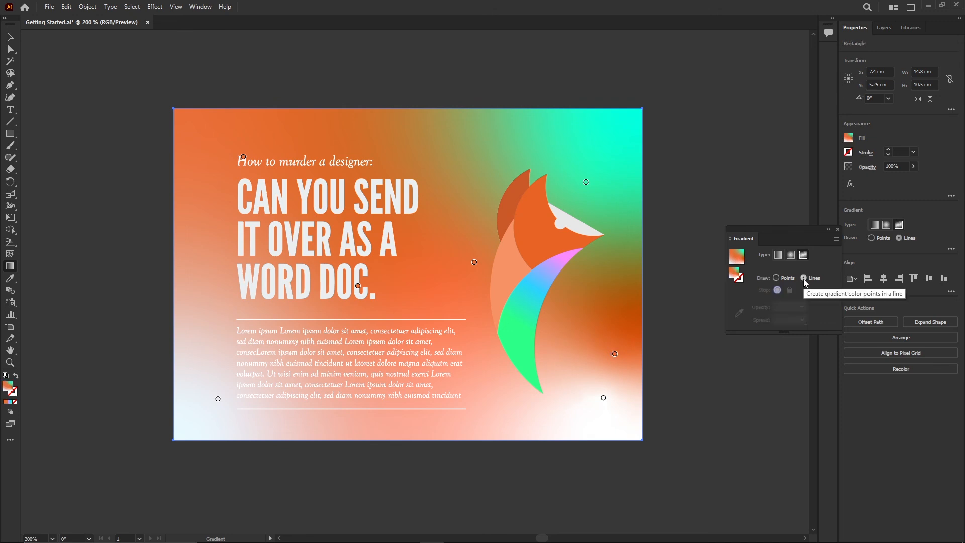
{"action": "left_click", "coordinate": [520, 184]}
{"action": "left_click", "coordinate": [414, 222]}
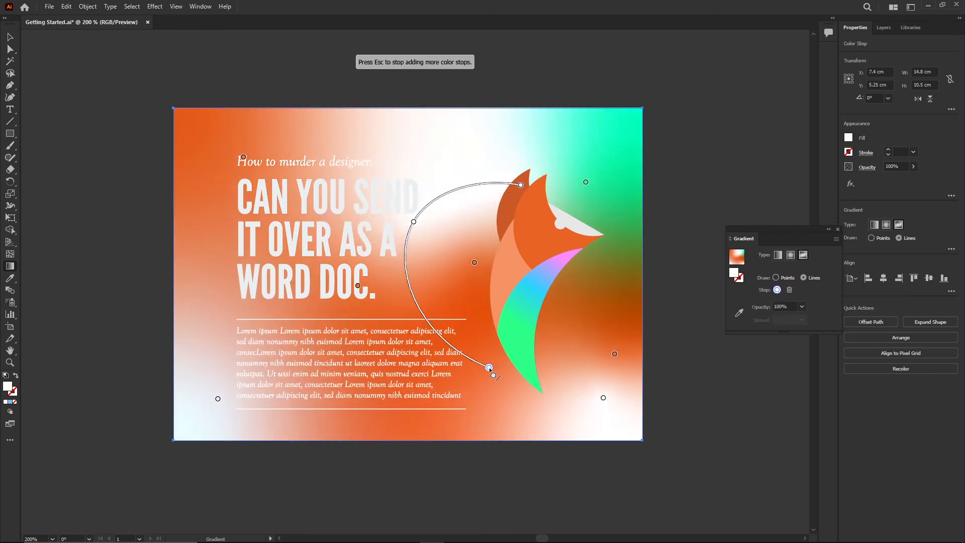
{"action": "left_click", "coordinate": [490, 368]}
{"action": "left_click", "coordinate": [521, 185]}
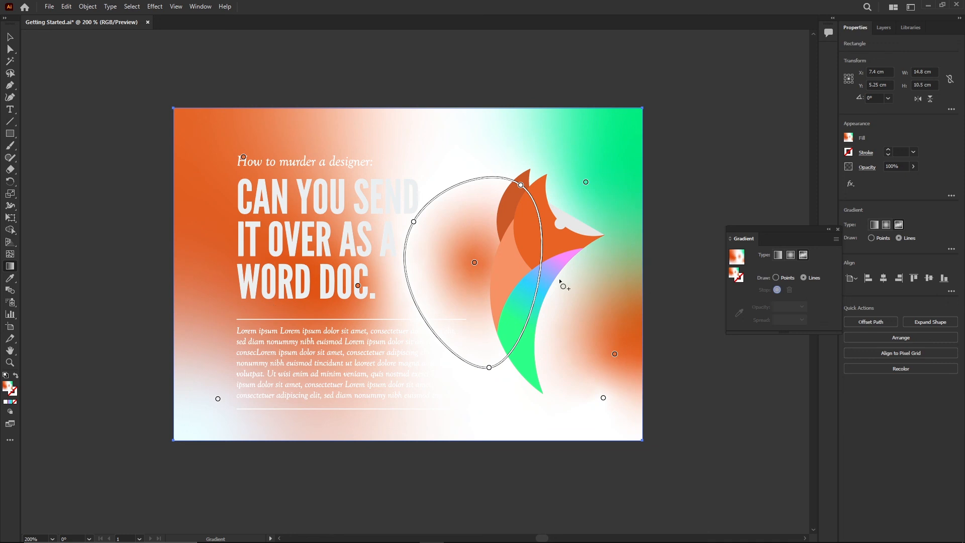
{"action": "left_click", "coordinate": [223, 247]}
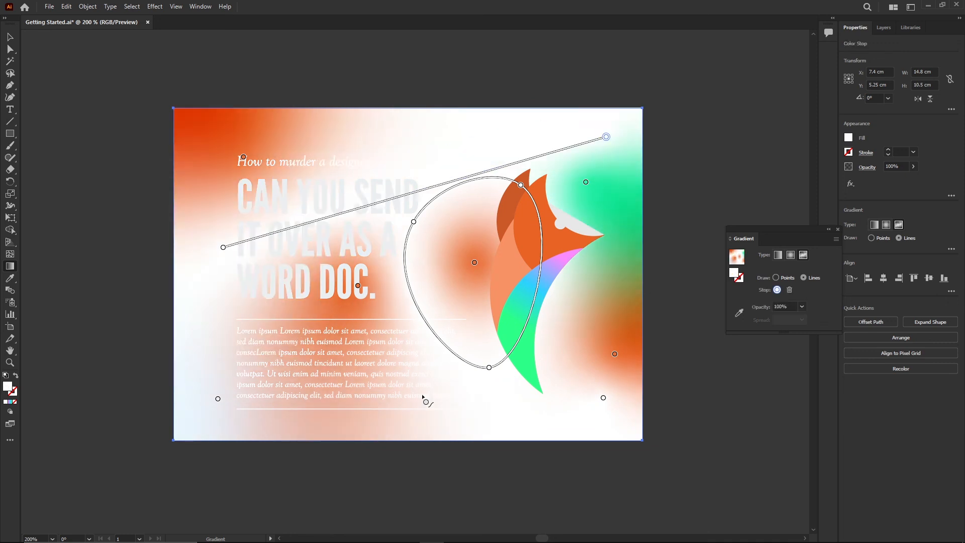
Undo the added gradient lines and the three extra orange color points.
{"action": "key", "text": "ctrl+z"}
{"action": "key", "text": "ctrl+z"}
{"action": "key", "text": "ctrl+z"}
{"action": "key", "text": "ctrl+z"}
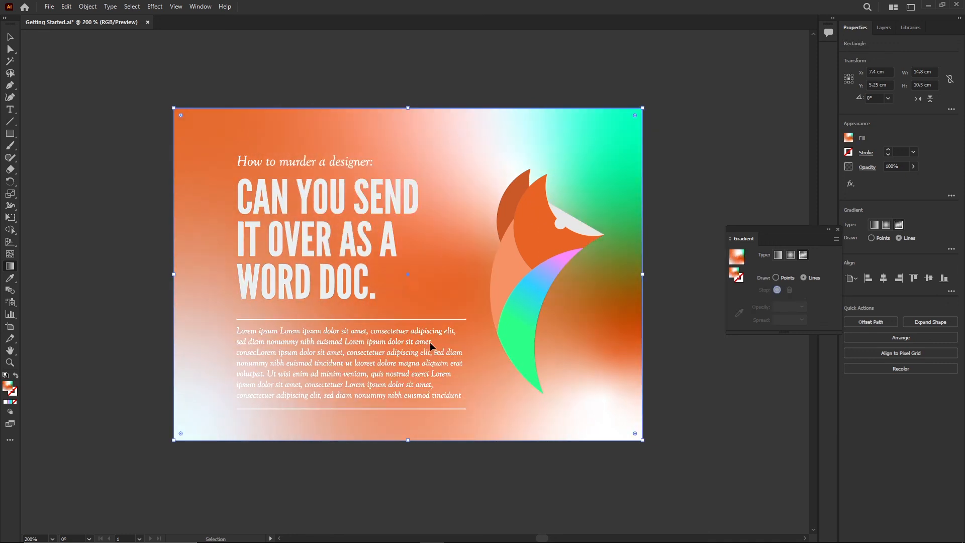
{"action": "key", "text": "ctrl+z"}
{"action": "key", "text": "ctrl+z"}
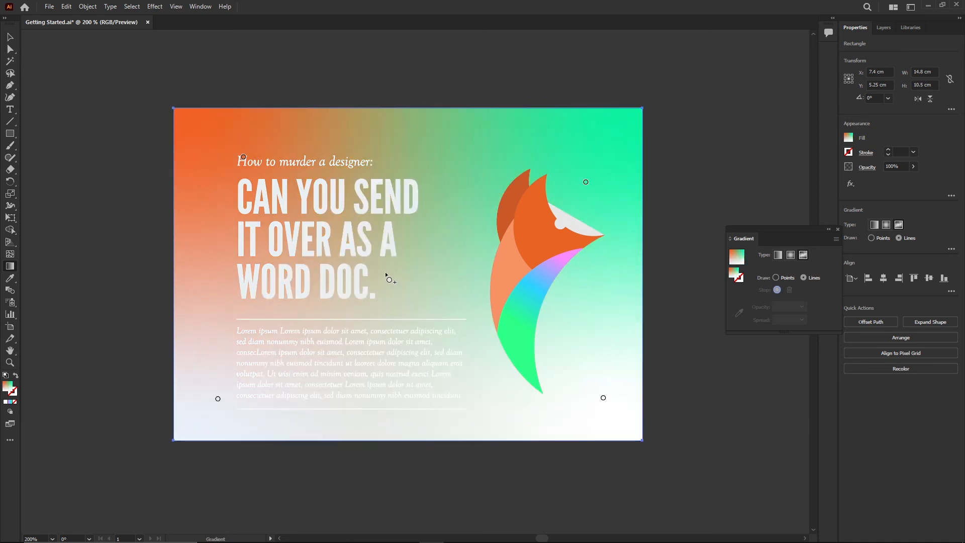
Set the freeform gradient back to drawing points and move the orange point slightly down and left, just outside the subtitle.
{"action": "left_click", "coordinate": [243, 158]}
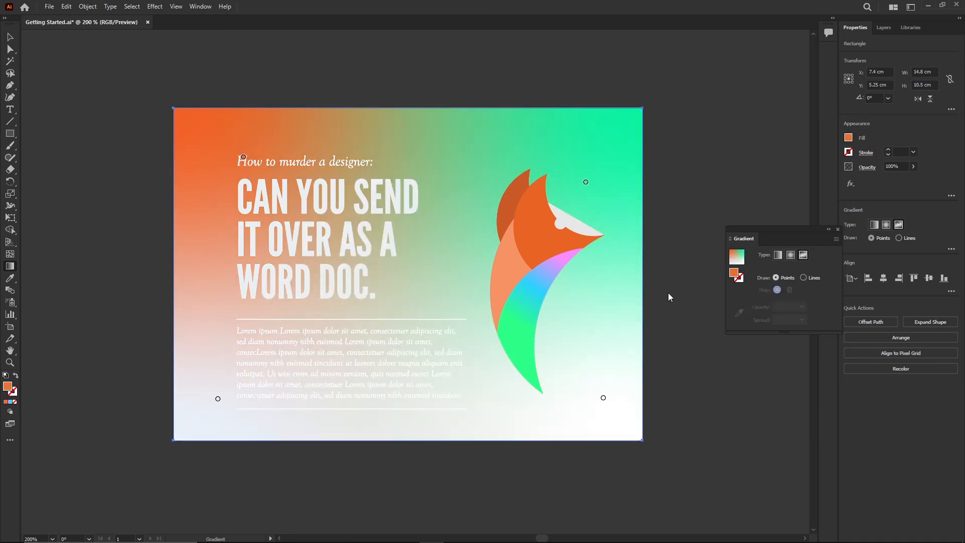
{"action": "left_click", "coordinate": [776, 278]}
{"action": "left_click_drag", "start_coordinate": [244, 159], "coordinate": [229, 166]}
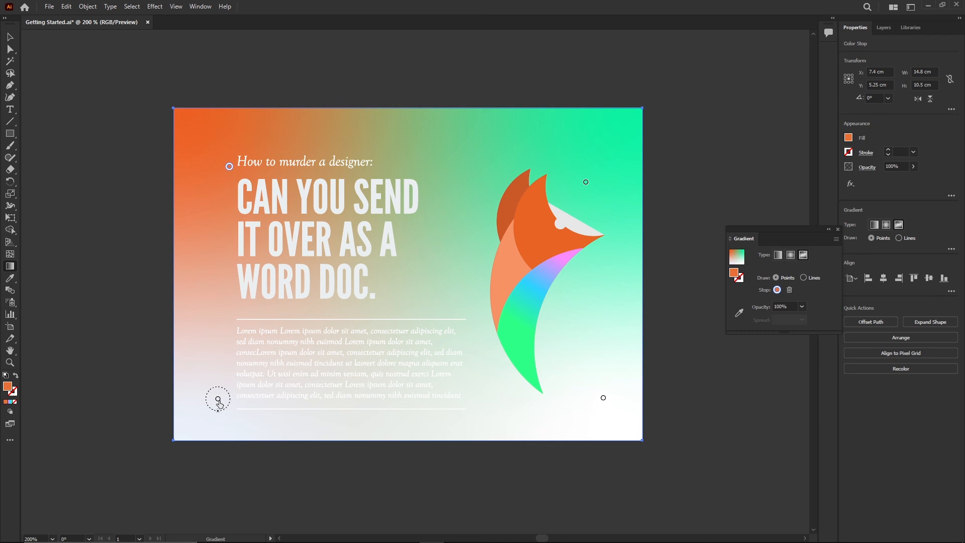
Move the background's lower-left color point across to the headline and back, placing it at the left edge of the lower body text.
{"action": "left_click", "coordinate": [218, 399]}
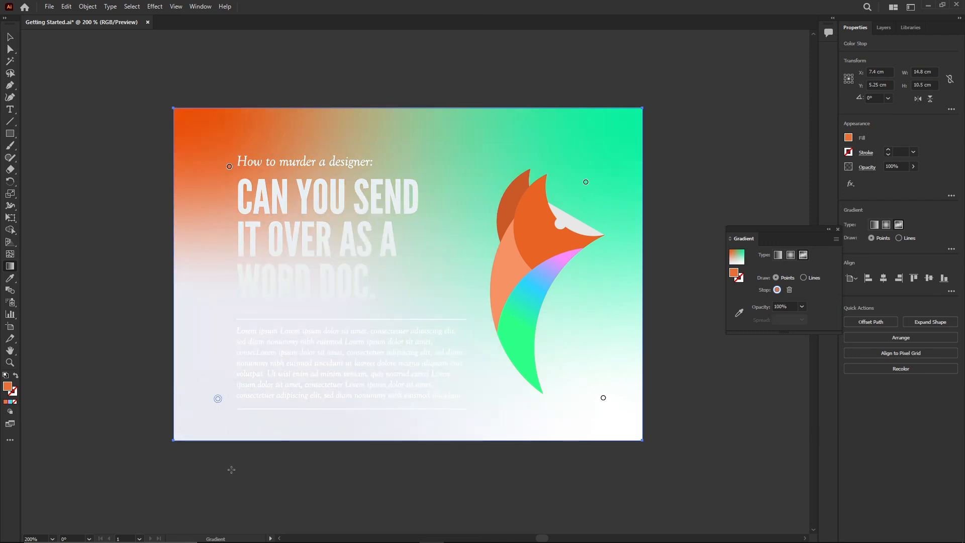
{"action": "left_click_drag", "start_coordinate": [218, 399], "coordinate": [396, 283]}
{"action": "left_click_drag", "start_coordinate": [397, 331], "coordinate": [397, 296]}
{"action": "left_click_drag", "start_coordinate": [397, 283], "coordinate": [229, 386]}
Select the green color point above the fox's nose, then move the white lower-right point up to the inner edge of the fox's chest.
{"action": "left_click", "coordinate": [586, 182]}
{"action": "mouse_move", "coordinate": [586, 195]}
{"action": "left_mouse_down"}
{"action": "mouse_move", "coordinate": [534, 222]}
{"action": "mouse_move", "coordinate": [583, 191]}
{"action": "left_mouse_up"}
{"action": "left_click", "coordinate": [604, 398]}
{"action": "left_click_drag", "start_coordinate": [603, 397], "coordinate": [535, 331]}
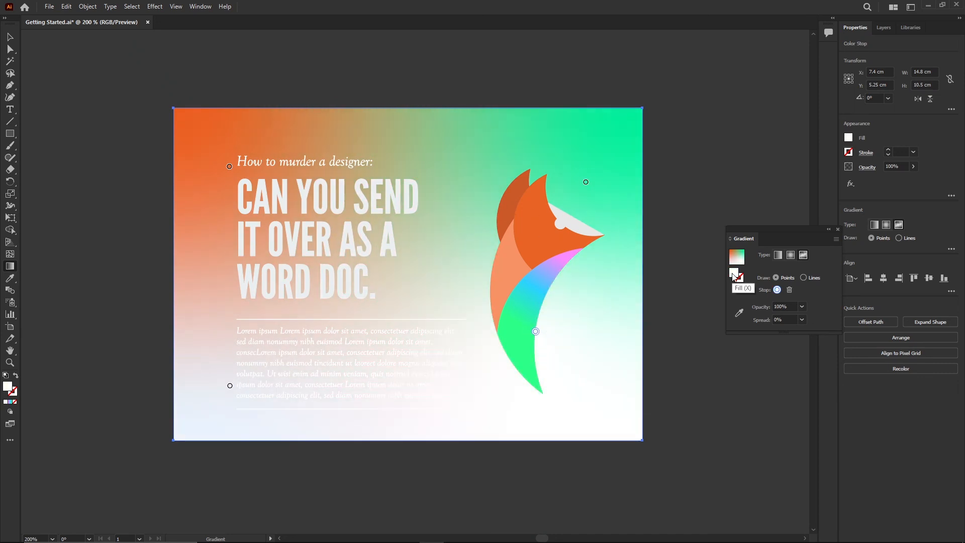
Recolor the white gradient point at the inner edge of the fox's chest to light blue #2BD2FF.
{"action": "double_click", "coordinate": [734, 275]}
{"action": "left_click_drag", "start_coordinate": [478, 183], "coordinate": [710, 311]}
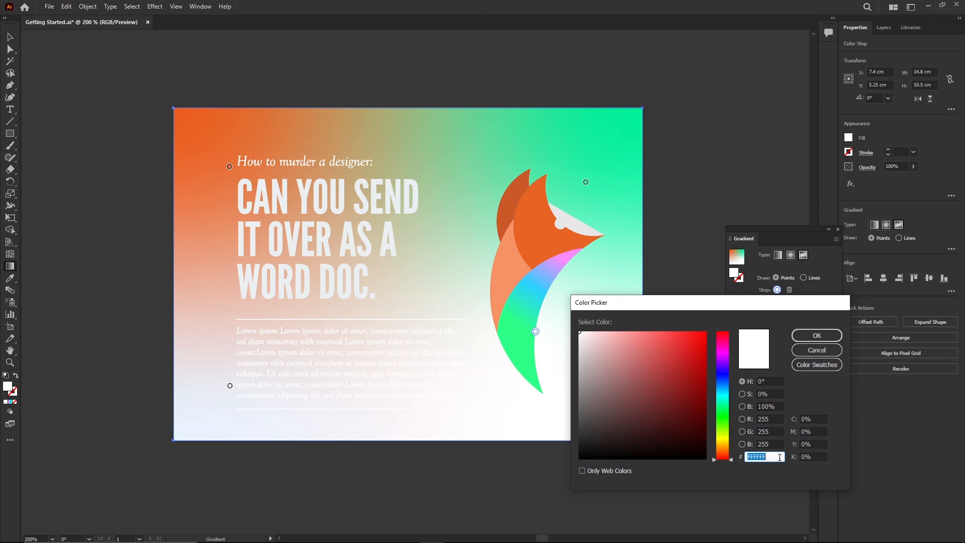
{"action": "type", "text": "#2BD2FF"}
{"action": "left_click", "coordinate": [817, 336]}
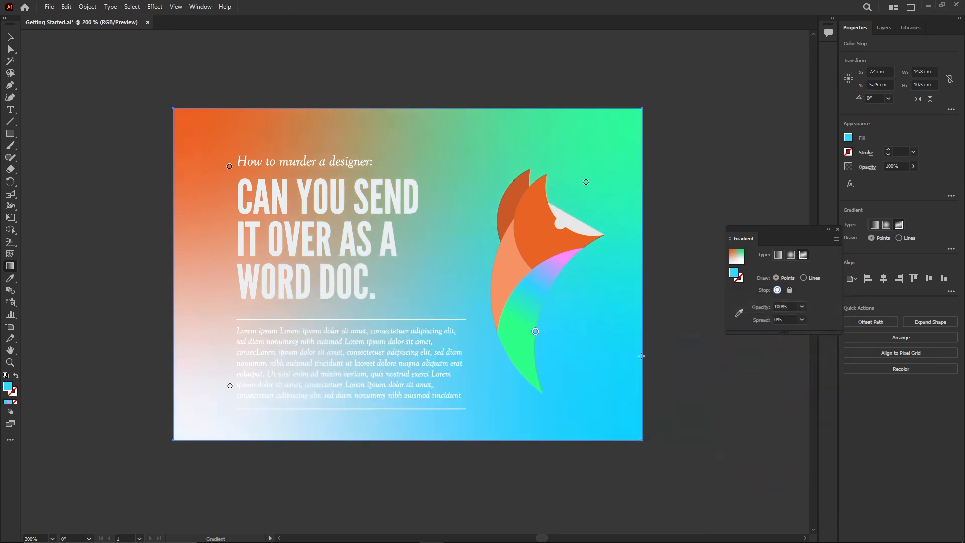
Spread the background's color points outward: blue near the lower-right corner, orange slightly up beside the subtitle, white toward the lower-left corner.
{"action": "left_click_drag", "start_coordinate": [535, 333], "coordinate": [587, 392]}
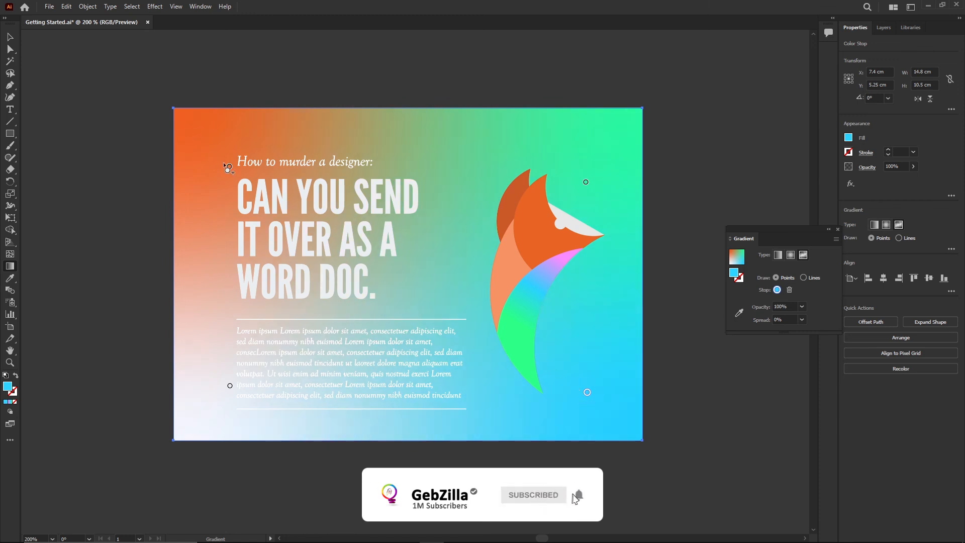
{"action": "left_click", "coordinate": [229, 165]}
{"action": "left_click_drag", "start_coordinate": [229, 166], "coordinate": [226, 159]}
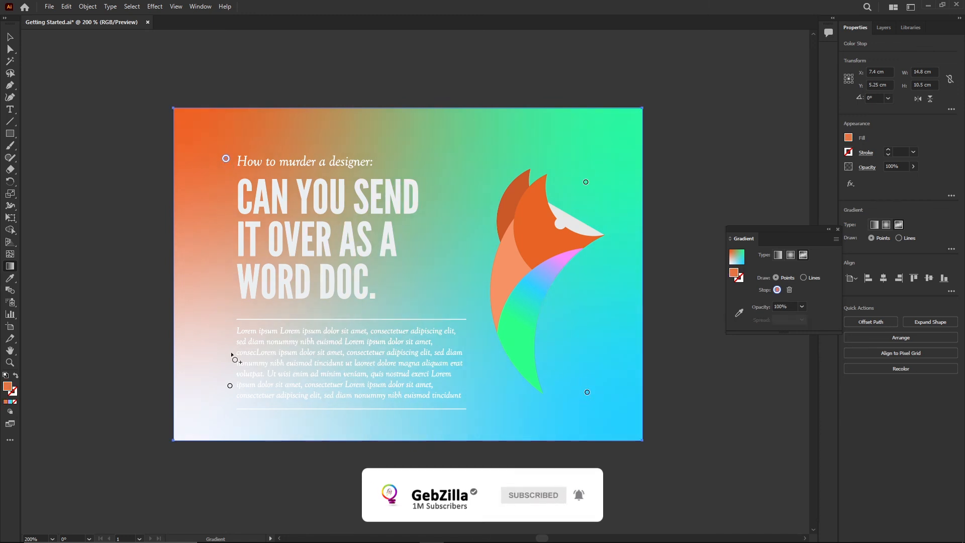
{"action": "left_click_drag", "start_coordinate": [229, 385], "coordinate": [215, 404]}
{"action": "left_click_drag", "start_coordinate": [587, 392], "coordinate": [586, 412]}
Close the gradient settings, switch to the Selection tool, fit the artboard in view and deselect the background.
{"action": "left_click", "coordinate": [838, 229]}
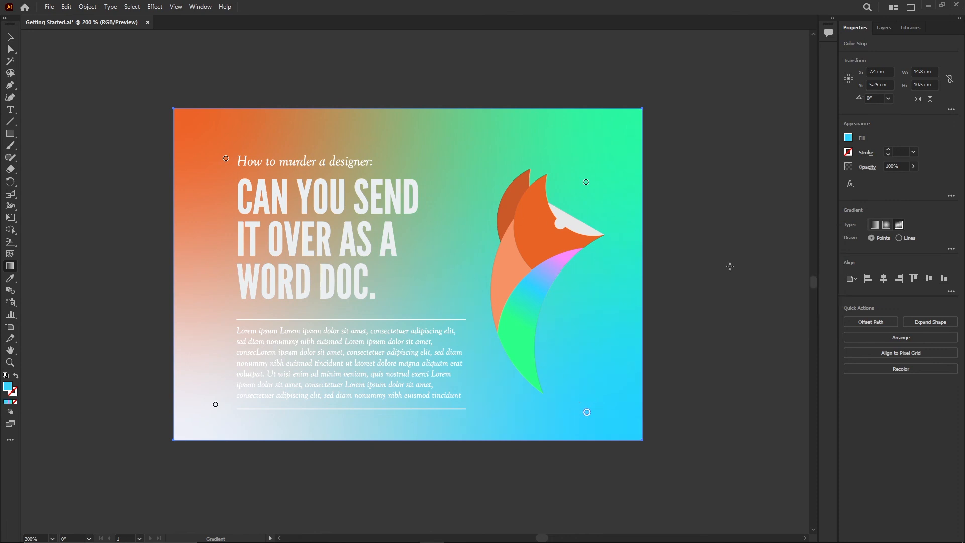
{"action": "key", "text": "v"}
{"action": "key", "text": "ctrl+0"}
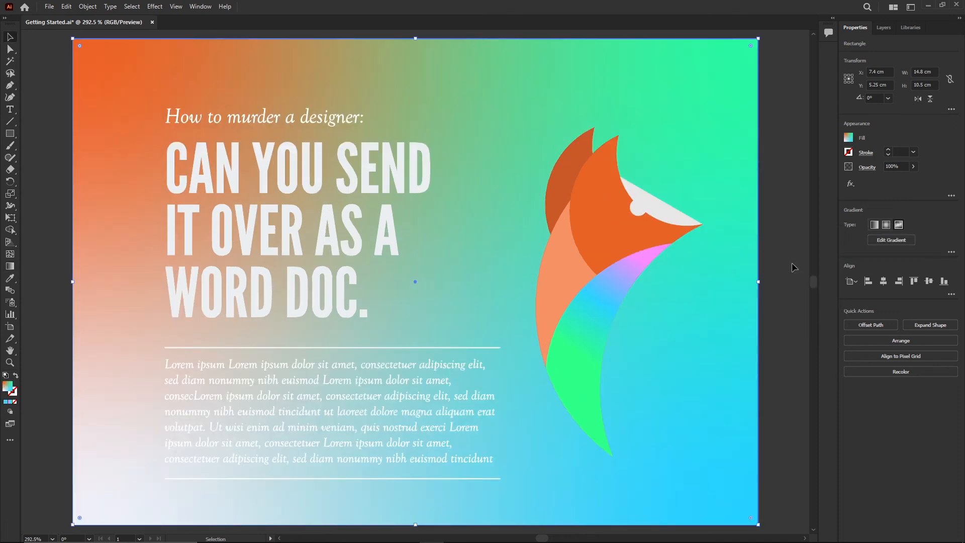
{"action": "left_click", "coordinate": [793, 263]}
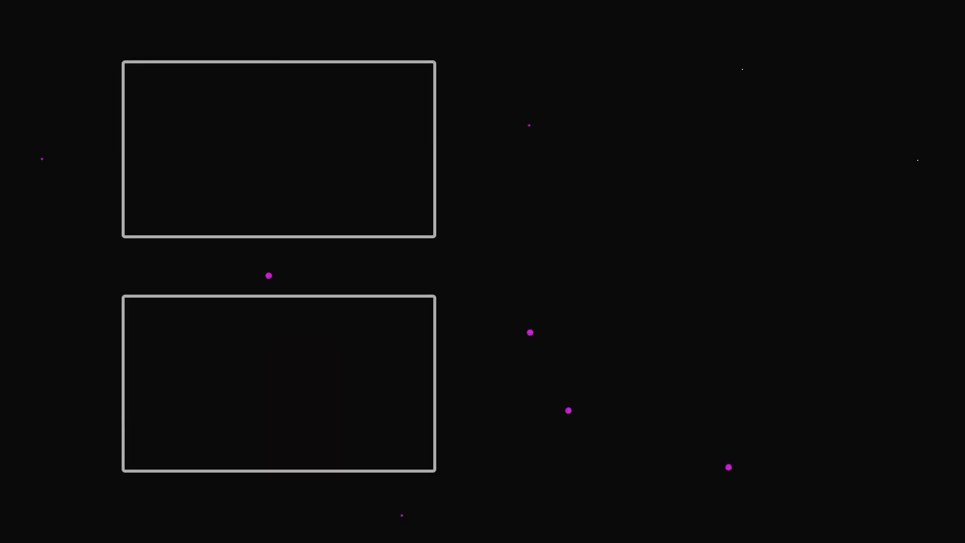